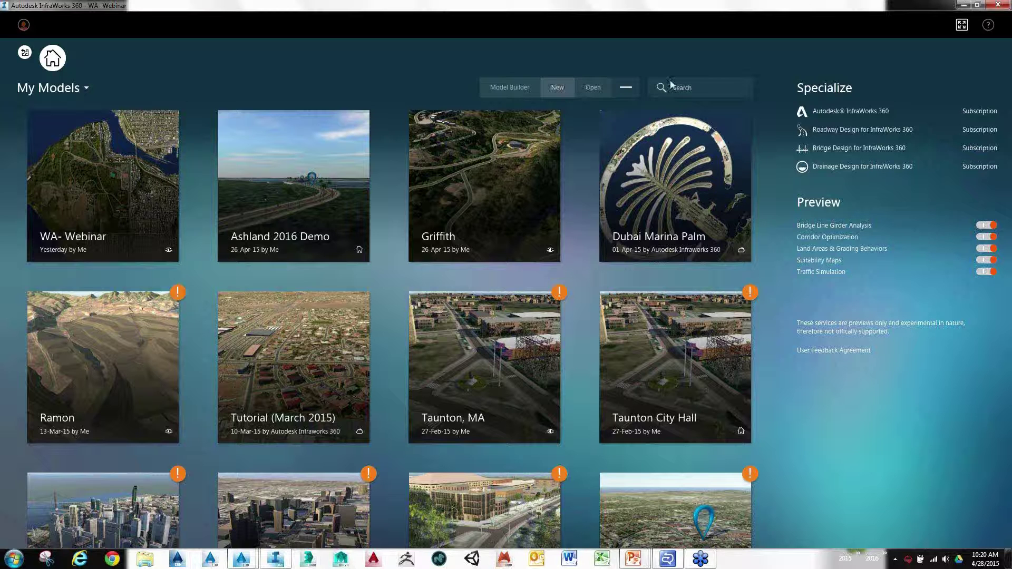
Open Model Builder and focus its map on the California coast
{"action": "left_click", "coordinate": [509, 88]}
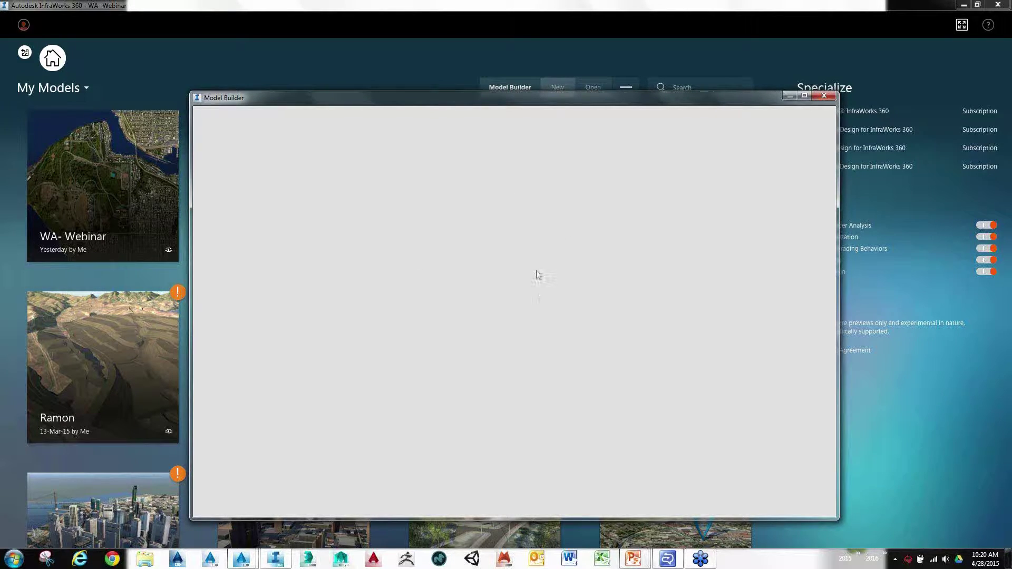
{"action": "left_click_drag", "start_coordinate": [566, 103], "coordinate": [456, 63]}
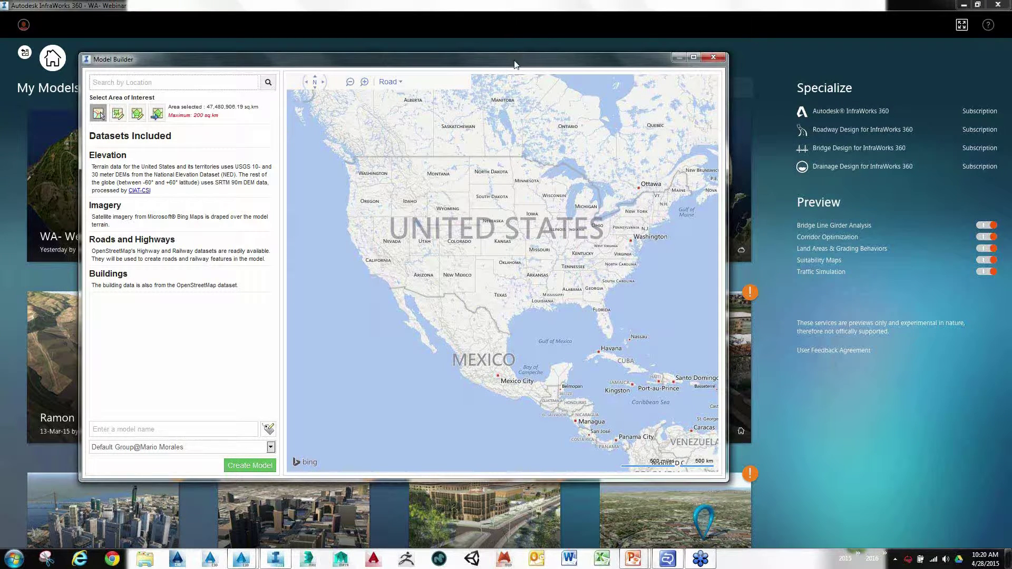
{"action": "left_click_drag", "start_coordinate": [515, 64], "coordinate": [578, 73]}
{"action": "left_click_drag", "start_coordinate": [467, 217], "coordinate": [504, 254]}
{"action": "scroll", "coordinate": [462, 261], "scroll_direction": "up", "scroll_amount": 1}
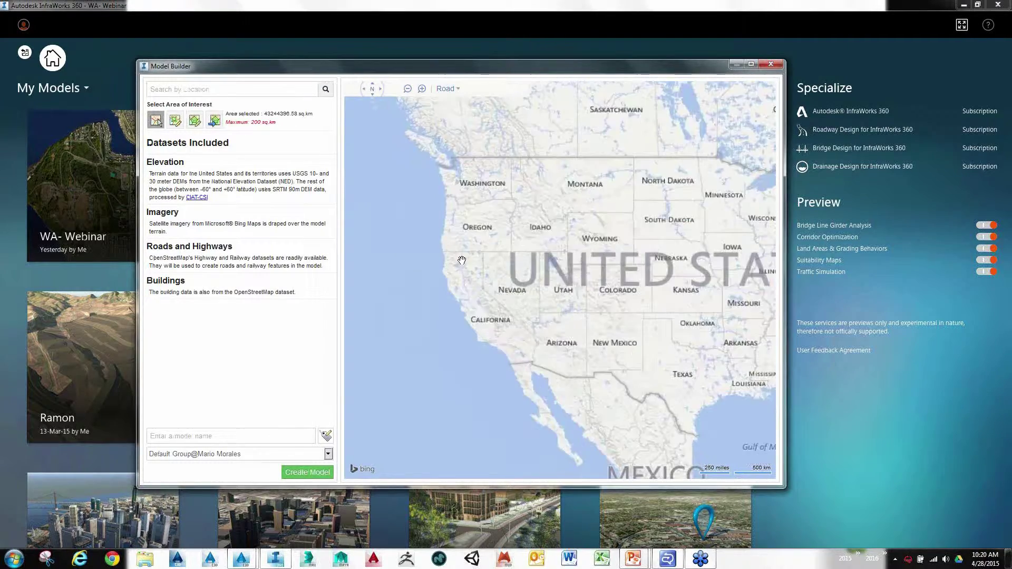
{"action": "scroll", "coordinate": [462, 261], "scroll_direction": "up", "scroll_amount": 3}
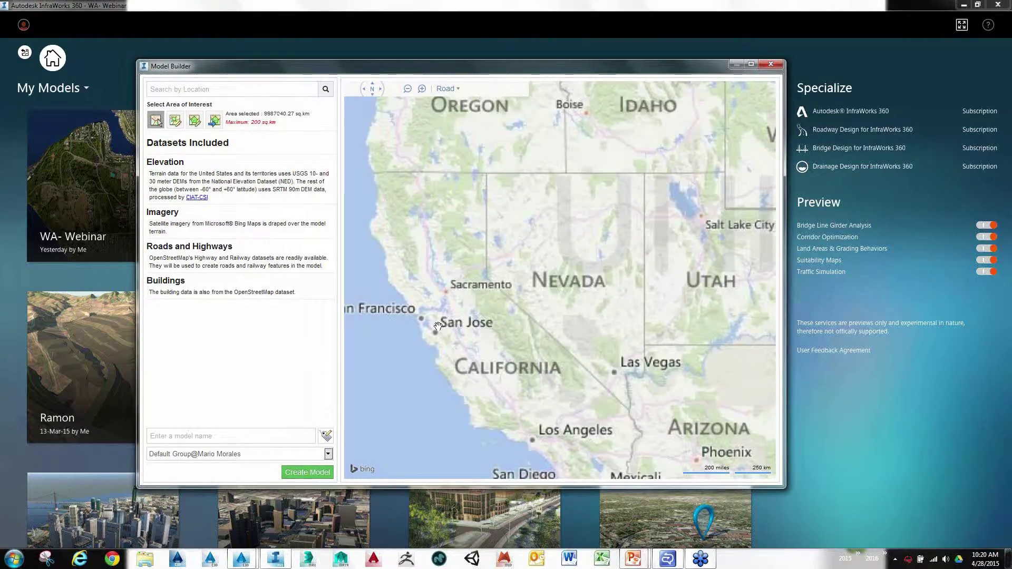
Narrow the Model Builder map to the coastline around Little River, then close Model Builder without creating a model
{"action": "left_click_drag", "start_coordinate": [489, 193], "coordinate": [538, 249]}
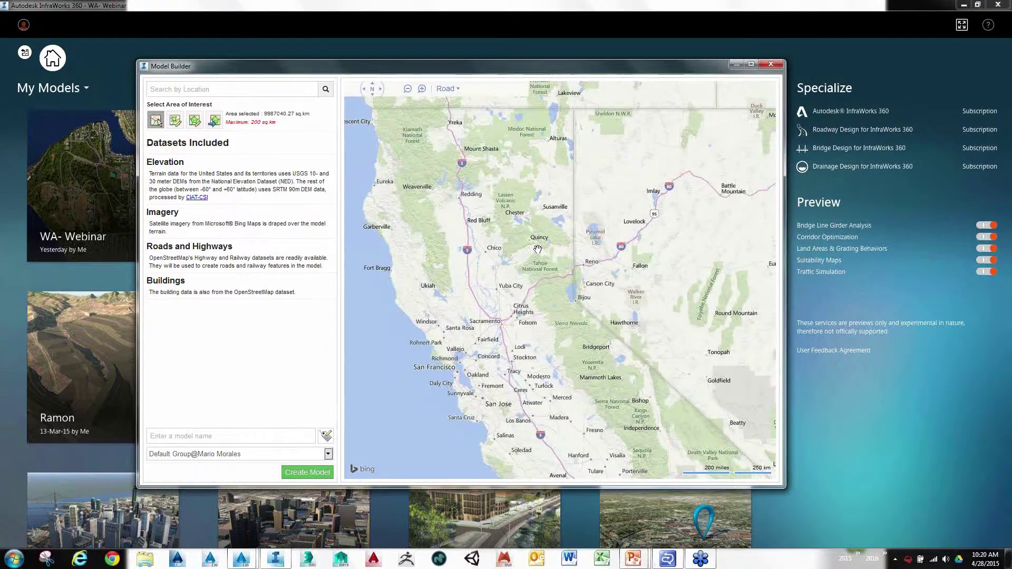
{"action": "scroll", "coordinate": [422, 226], "scroll_direction": "up", "scroll_amount": 2}
{"action": "left_click_drag", "start_coordinate": [422, 226], "coordinate": [543, 370]}
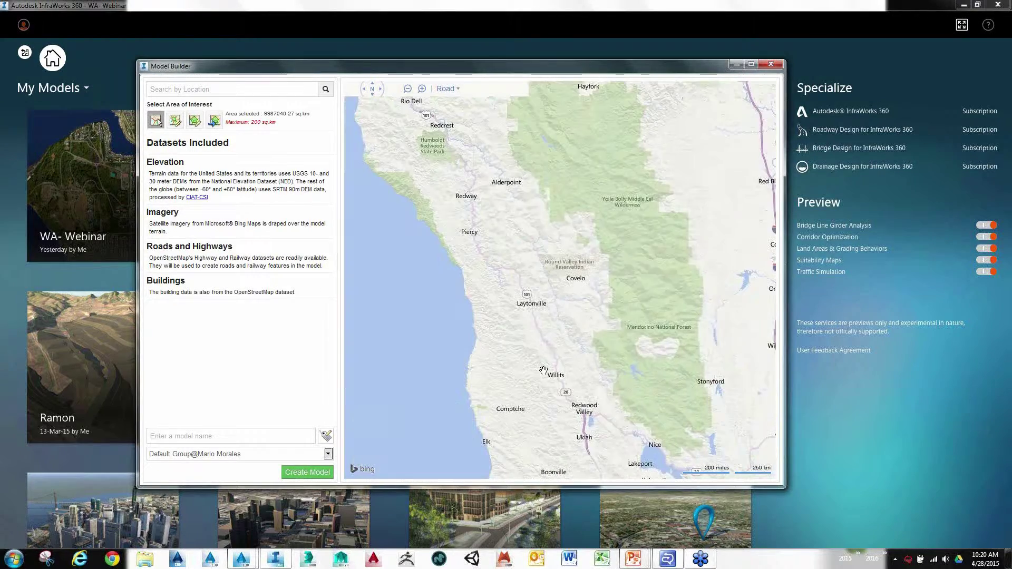
{"action": "scroll", "coordinate": [543, 371], "scroll_direction": "up", "scroll_amount": 1}
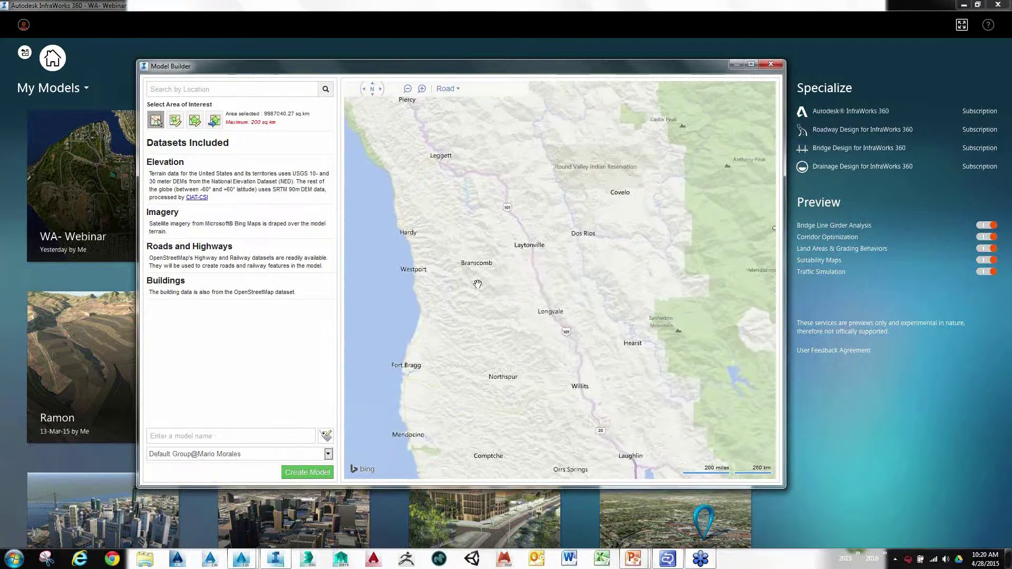
{"action": "left_click_drag", "start_coordinate": [405, 454], "coordinate": [423, 292]}
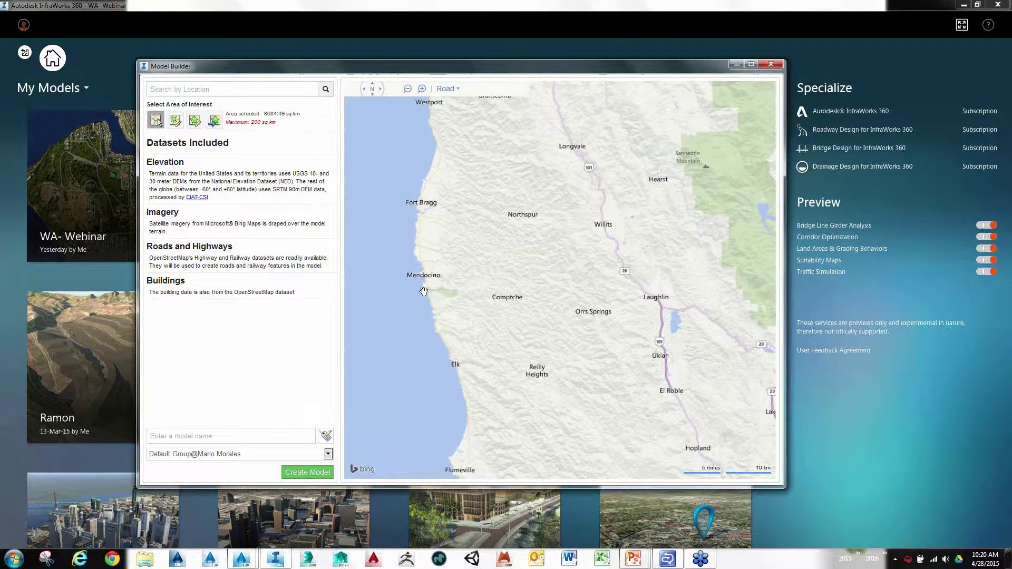
{"action": "scroll", "coordinate": [426, 290], "scroll_direction": "up", "scroll_amount": 3}
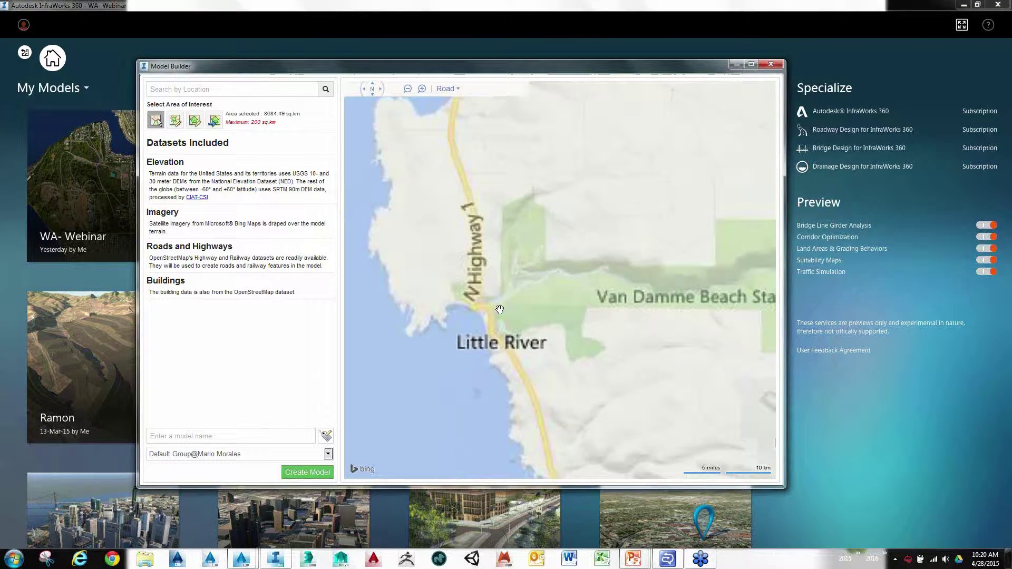
{"action": "scroll", "coordinate": [500, 310], "scroll_direction": "up", "scroll_amount": 4}
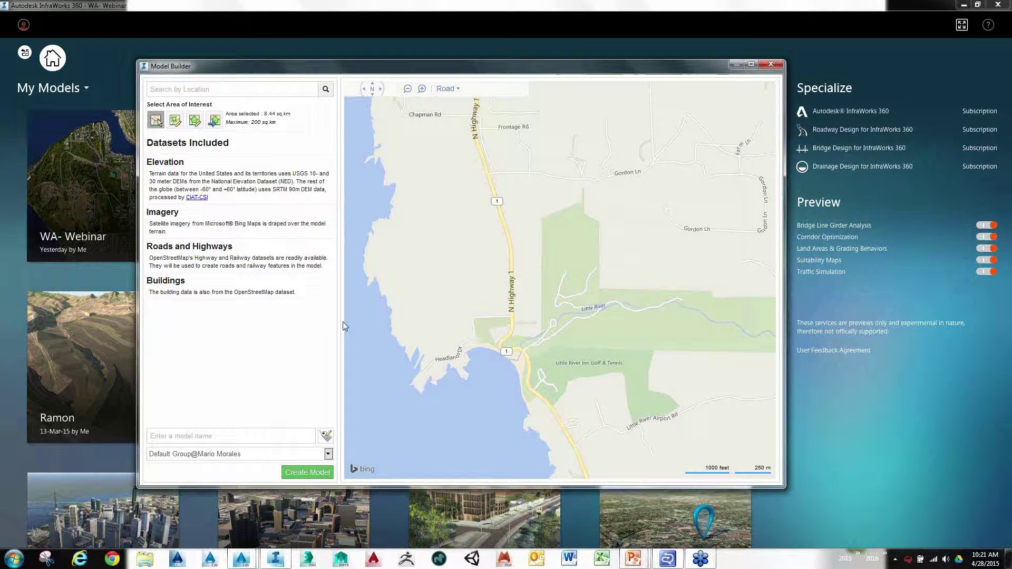
{"action": "left_click", "coordinate": [767, 68]}
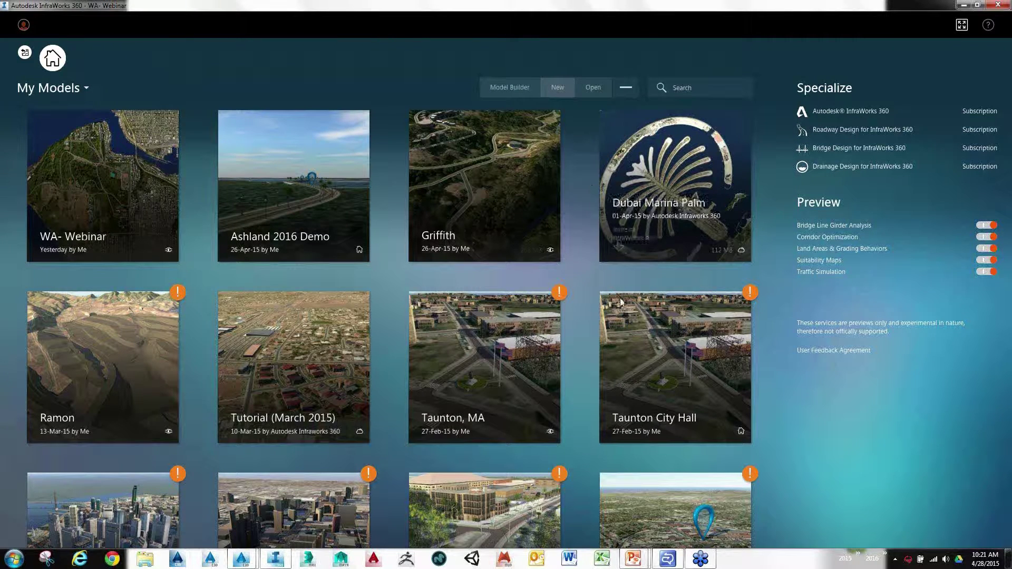
Open the WA- Webinar model from the My Models gallery
{"action": "mouse_move", "coordinate": [87, 247]}
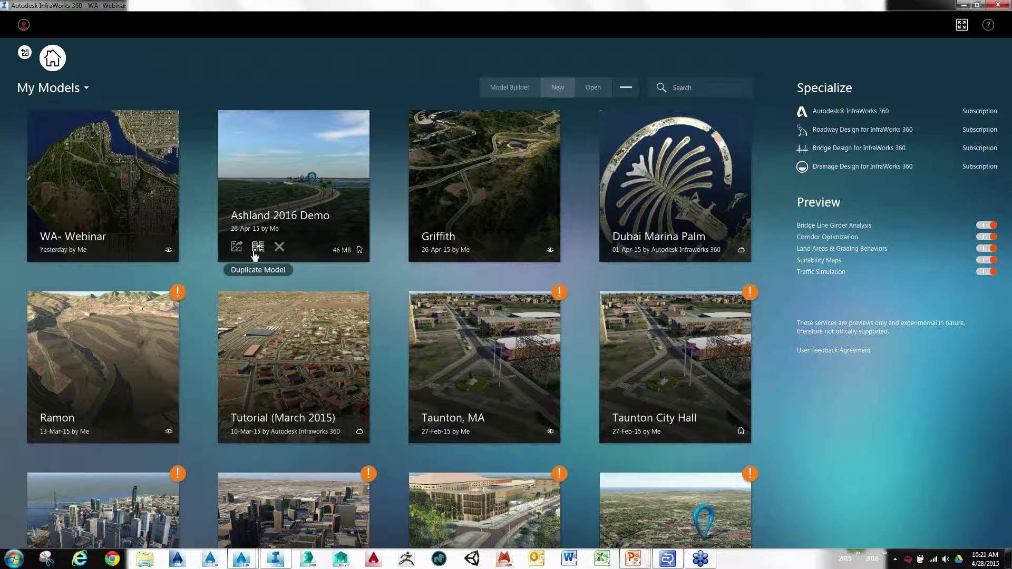
{"action": "mouse_move", "coordinate": [616, 250]}
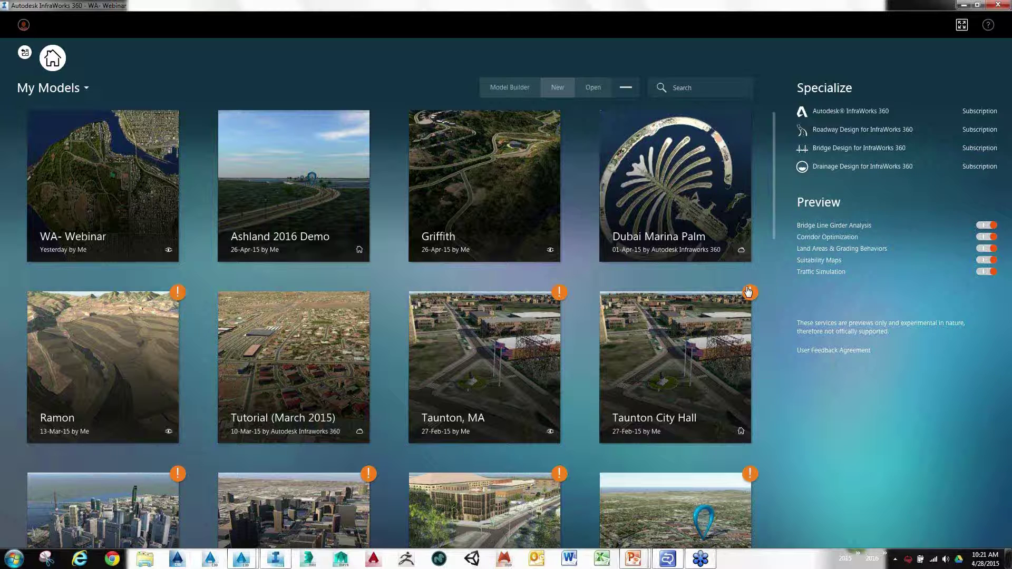
{"action": "mouse_move", "coordinate": [113, 178]}
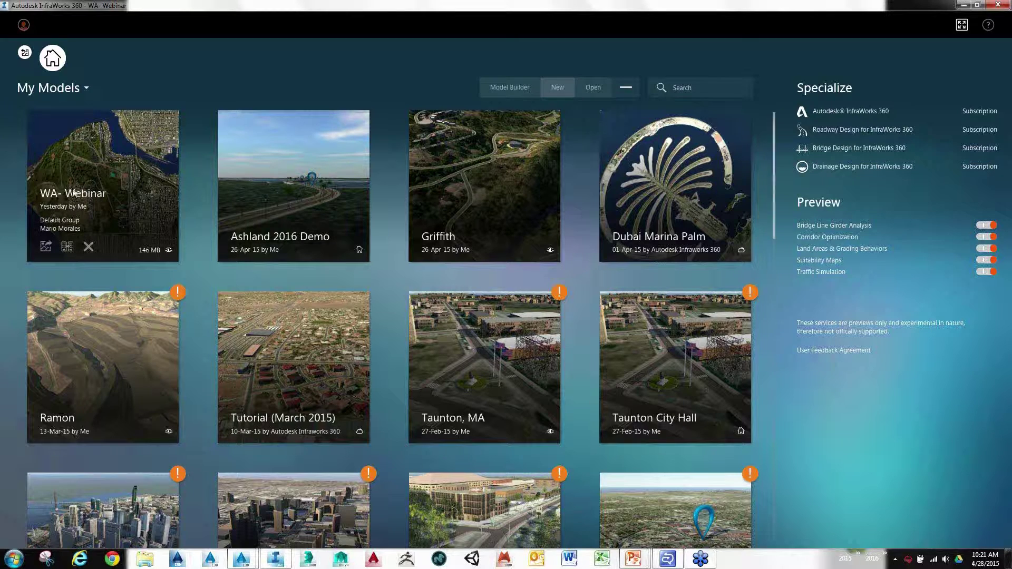
{"action": "left_click", "coordinate": [113, 183]}
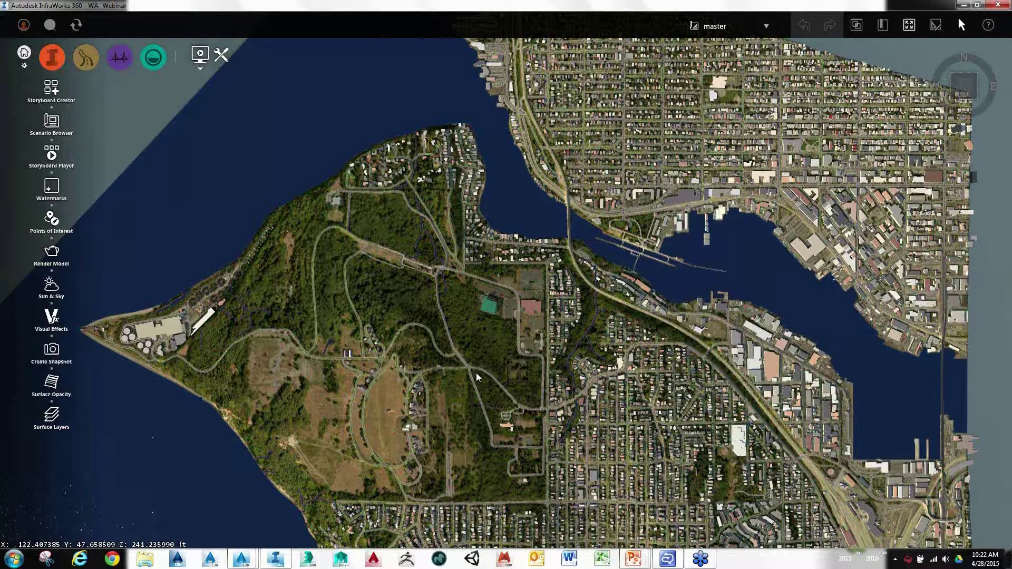
Examine the whole peninsula model in 3D from several sides, including its terrain, water, roads and surrounding neighbourhoods
{"action": "left_click_drag", "start_coordinate": [477, 377], "coordinate": [316, 200]}
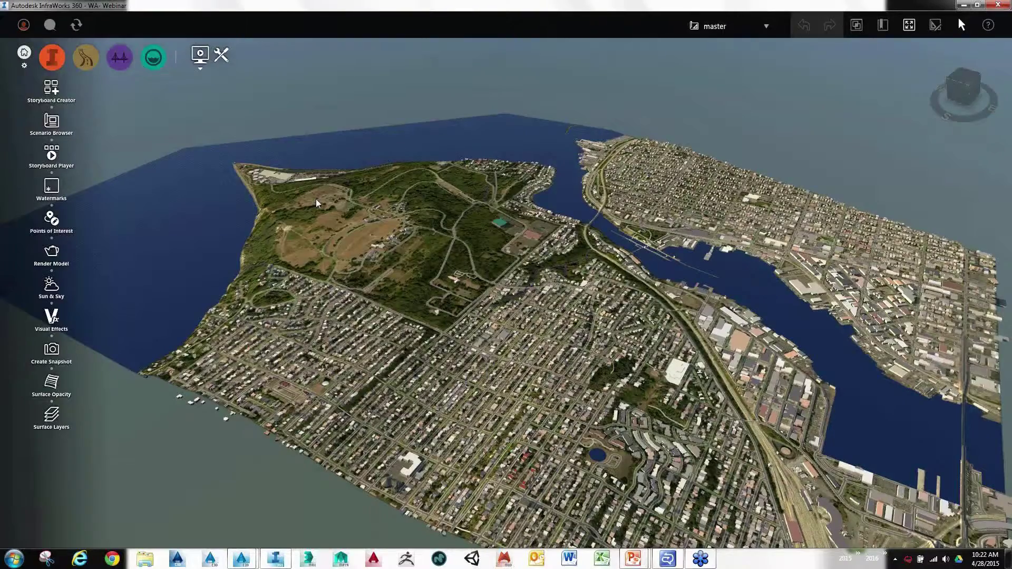
{"action": "middle_click_drag", "start_coordinate": [317, 204], "coordinate": [690, 377]}
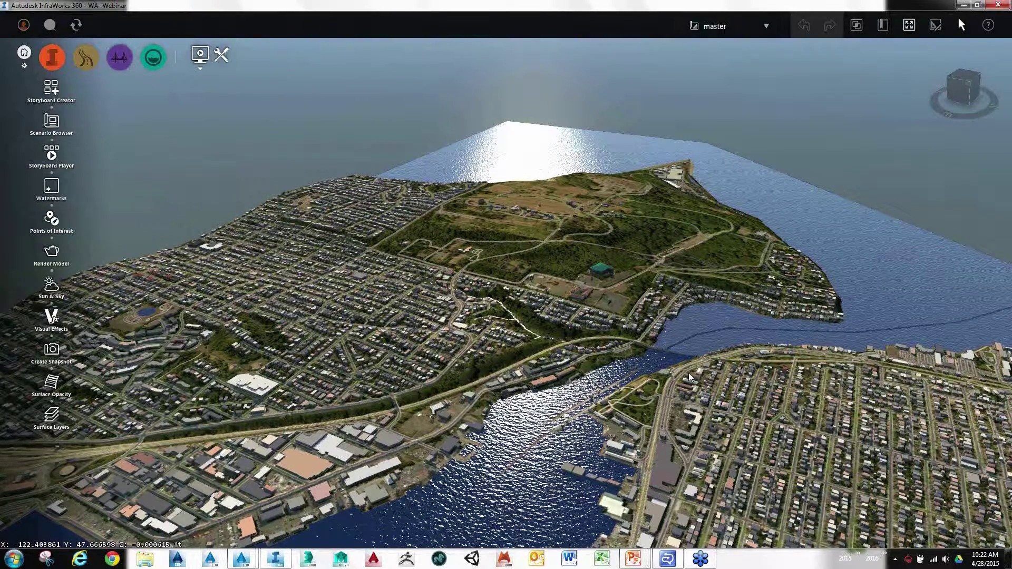
{"action": "scroll", "coordinate": [661, 323], "scroll_direction": "up", "scroll_amount": 4}
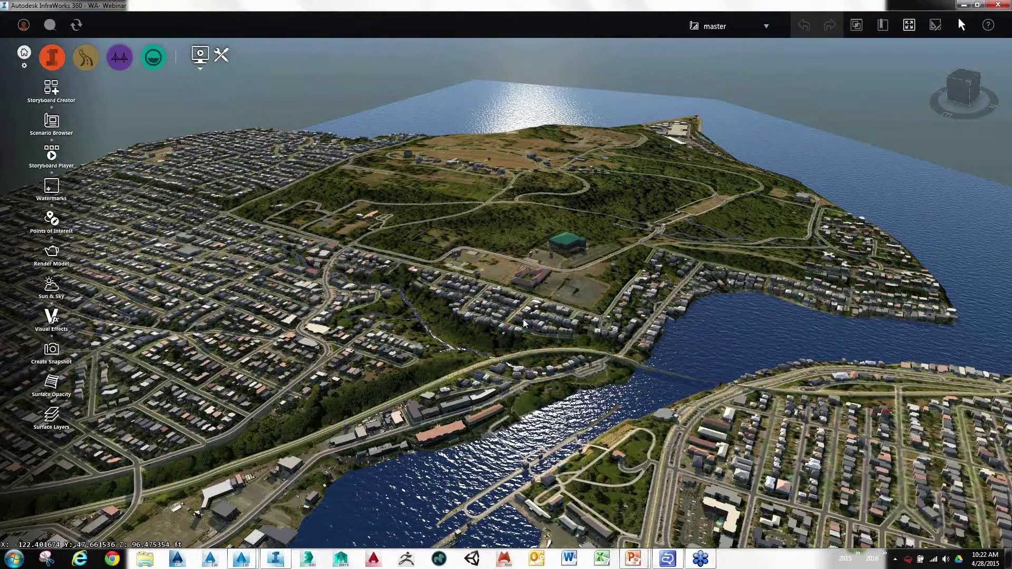
{"action": "middle_click_drag", "start_coordinate": [524, 323], "coordinate": [383, 340]}
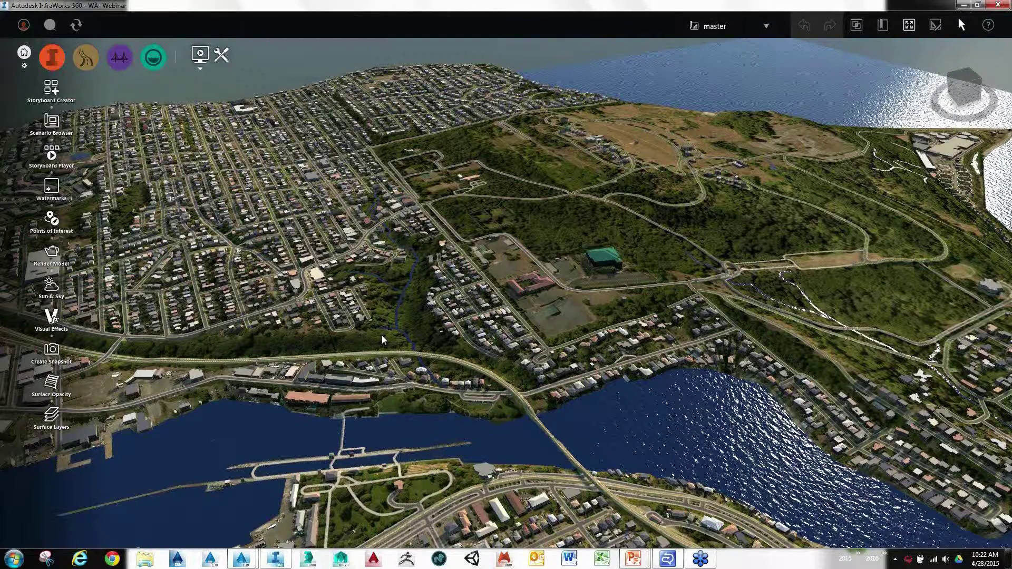
{"action": "left_click_drag", "start_coordinate": [383, 340], "coordinate": [396, 420]}
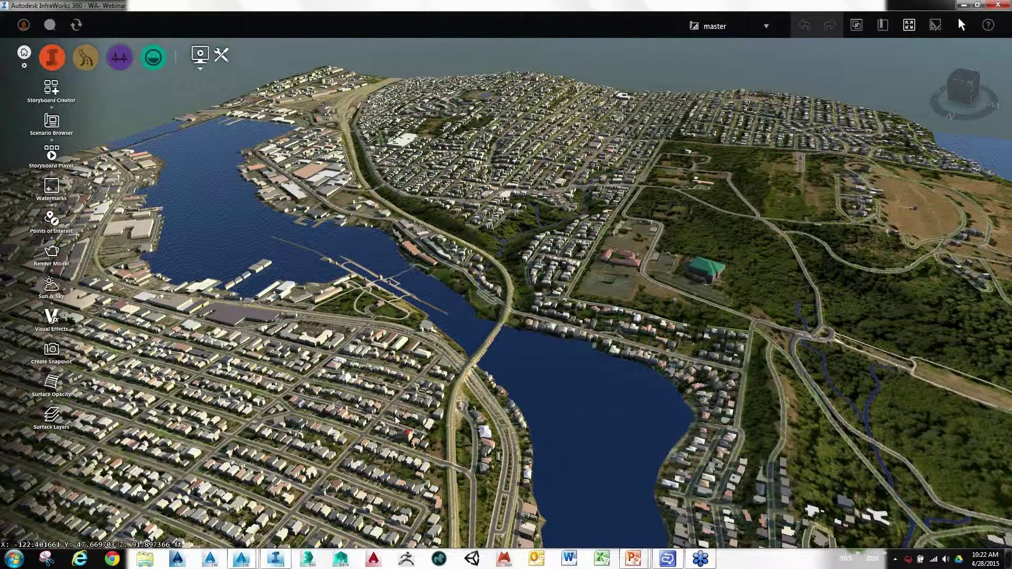
{"action": "middle_click_drag", "start_coordinate": [396, 420], "coordinate": [711, 445]}
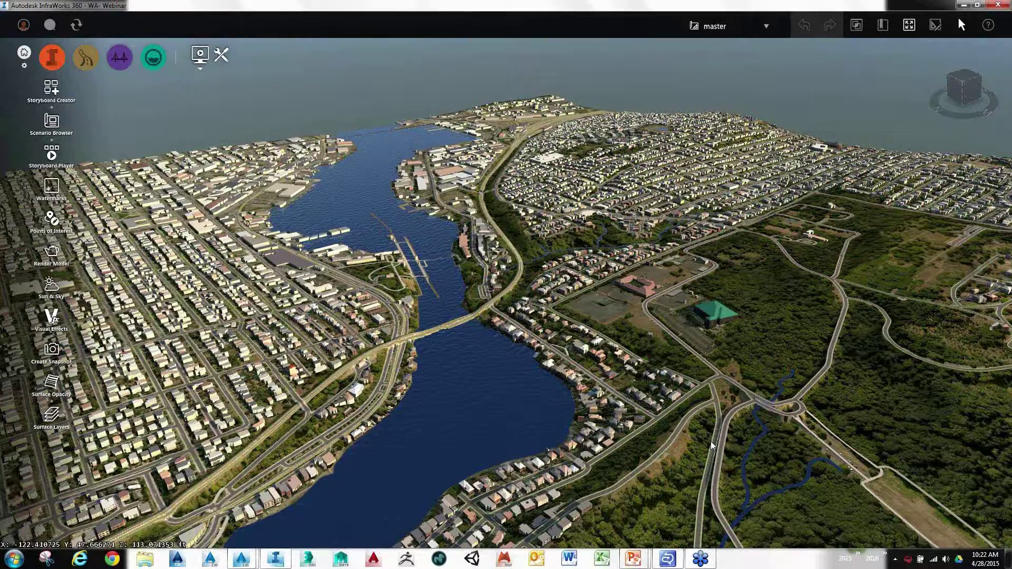
Inspect the houses, roads and green-roofed building near the bridge up close, then return to a top-down view of the model
{"action": "scroll", "coordinate": [577, 322], "scroll_direction": "up", "scroll_amount": 5}
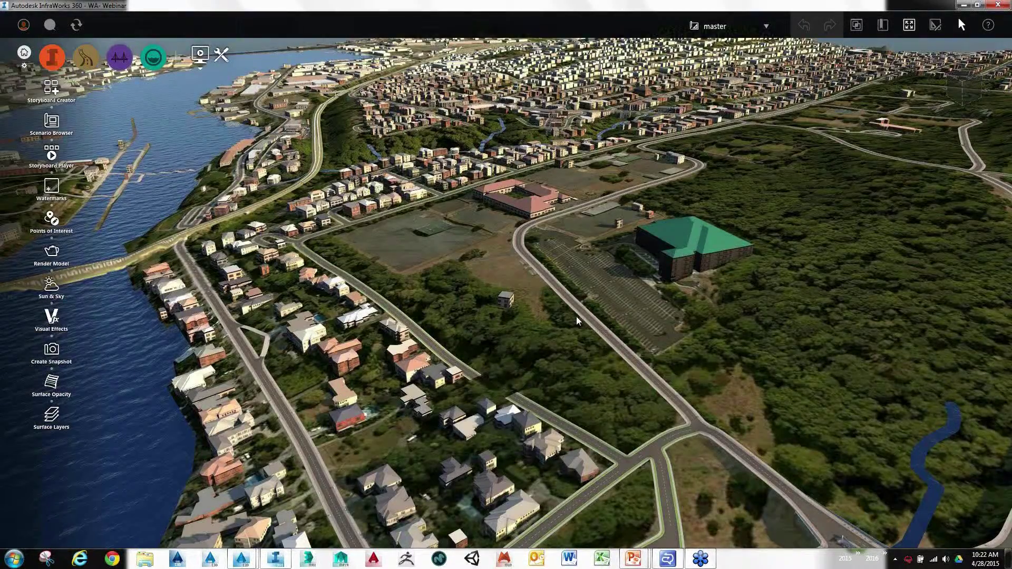
{"action": "left_click_drag", "start_coordinate": [577, 321], "coordinate": [573, 351]}
{"action": "middle_click_drag", "start_coordinate": [573, 351], "coordinate": [637, 372]}
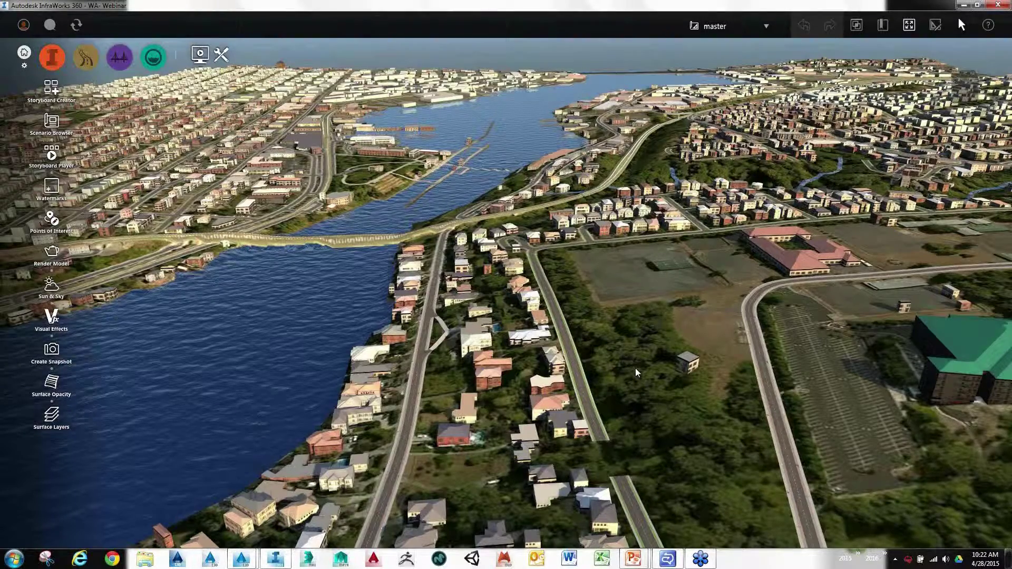
{"action": "middle_click_drag", "start_coordinate": [637, 372], "coordinate": [571, 404]}
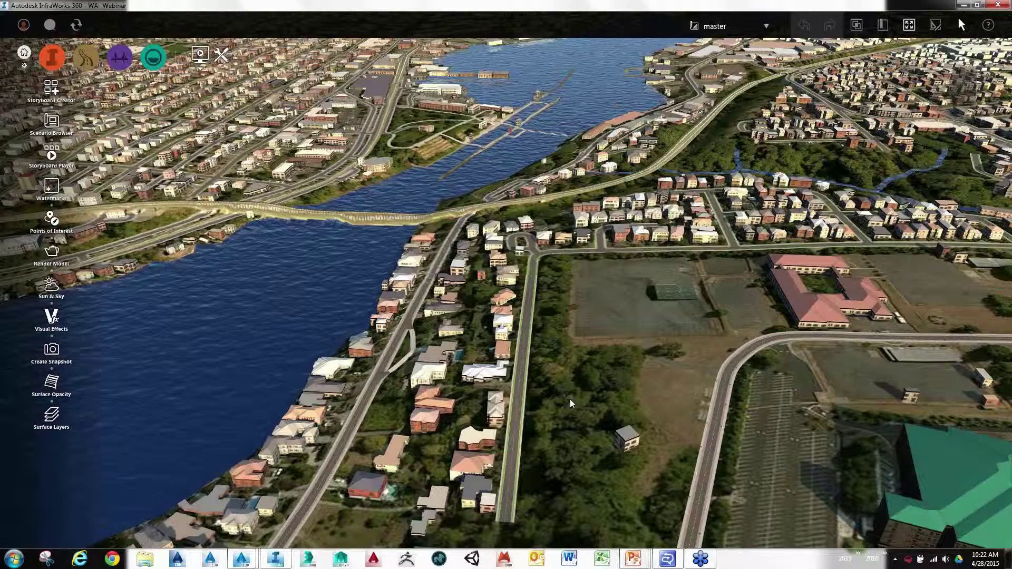
{"action": "middle_click_drag", "start_coordinate": [571, 404], "coordinate": [429, 385]}
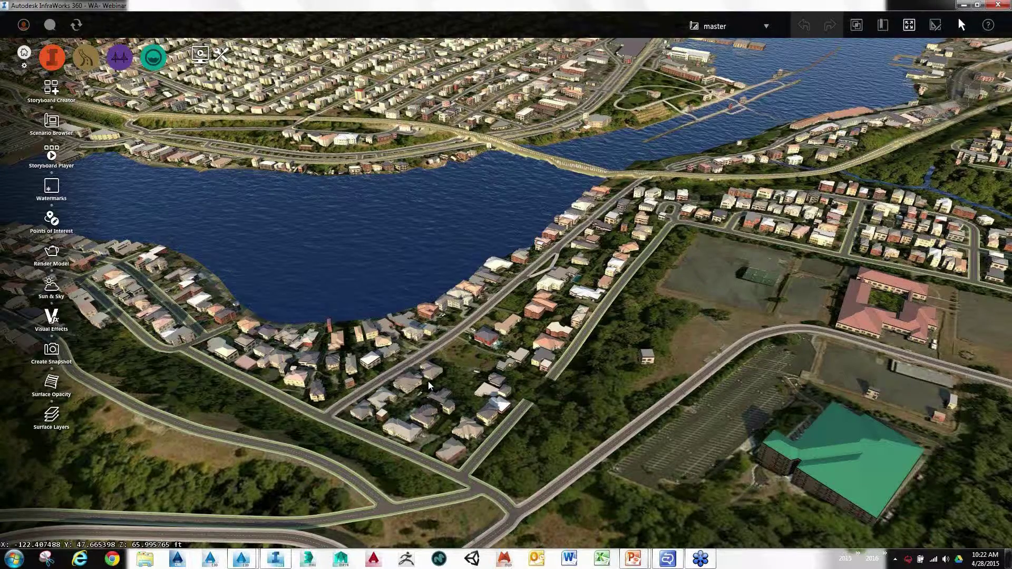
{"action": "scroll", "coordinate": [427, 328], "scroll_direction": "down", "scroll_amount": 3}
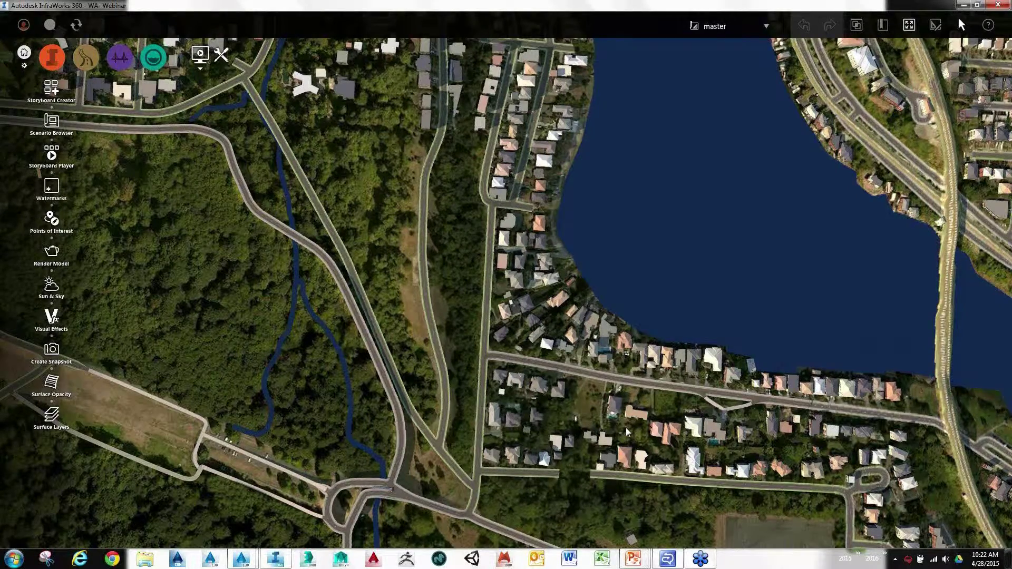
{"action": "scroll", "coordinate": [626, 428], "scroll_direction": "down", "scroll_amount": 2}
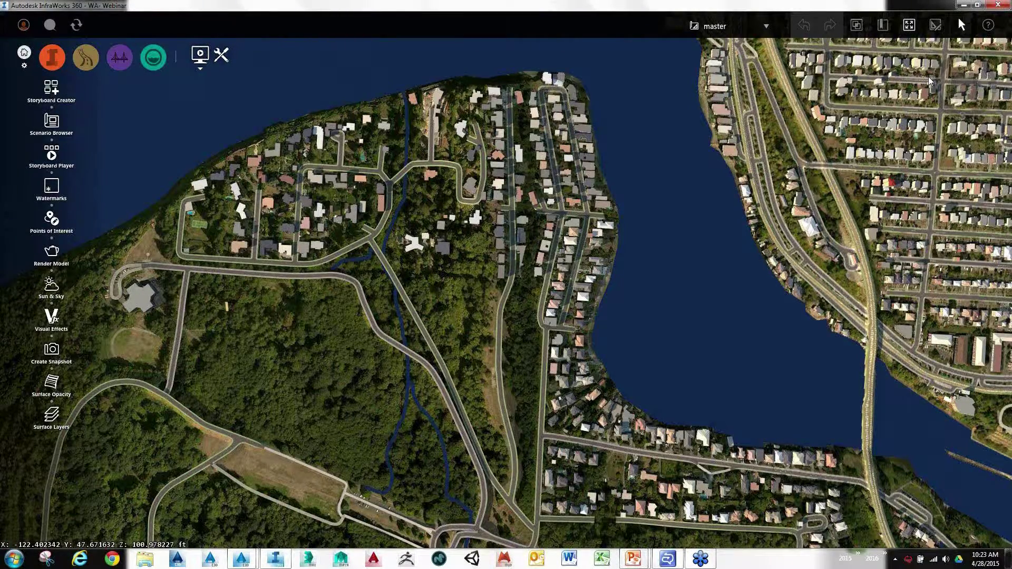
{"action": "left_click", "coordinate": [967, 86]}
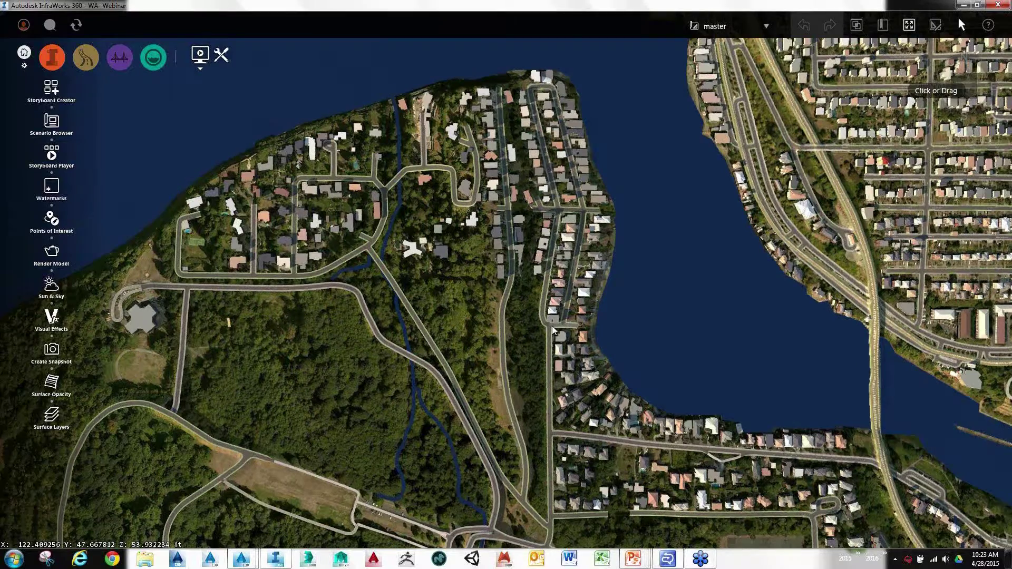
Review the model's imported data sources and the file formats available for adding new ones, then close the data source list
{"action": "left_click", "coordinate": [53, 59]}
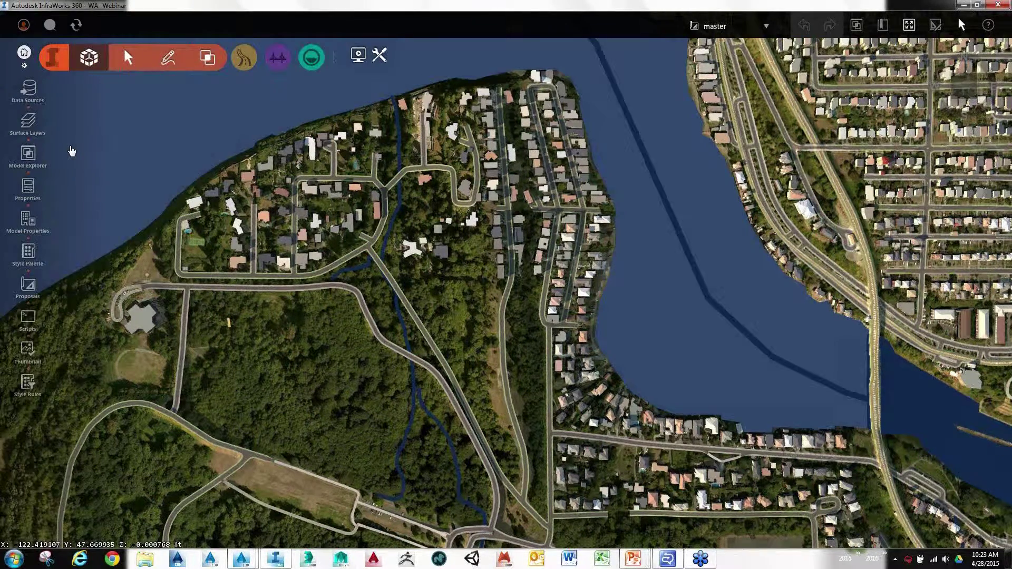
{"action": "left_click", "coordinate": [51, 89]}
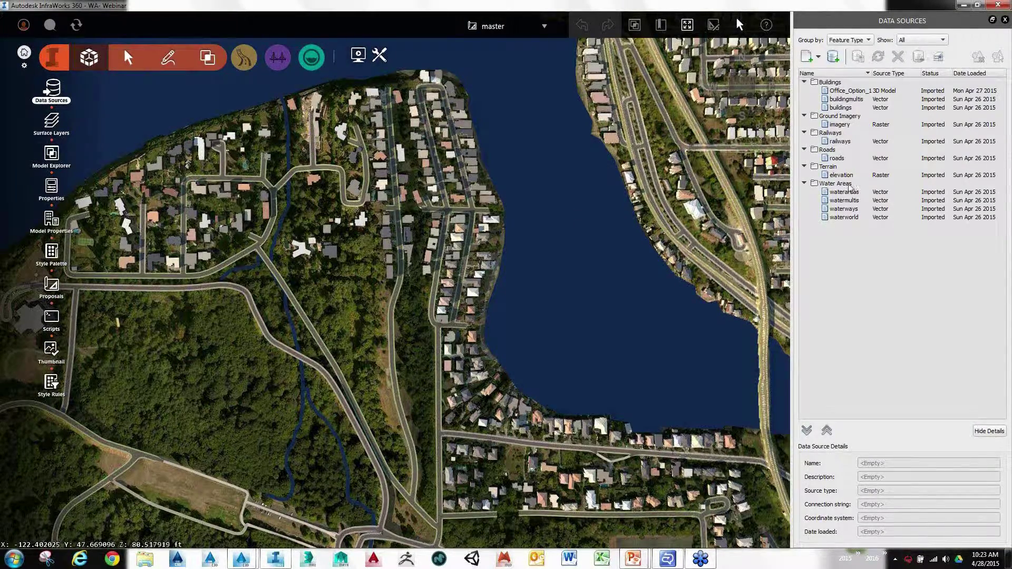
{"action": "left_click", "coordinate": [819, 57]}
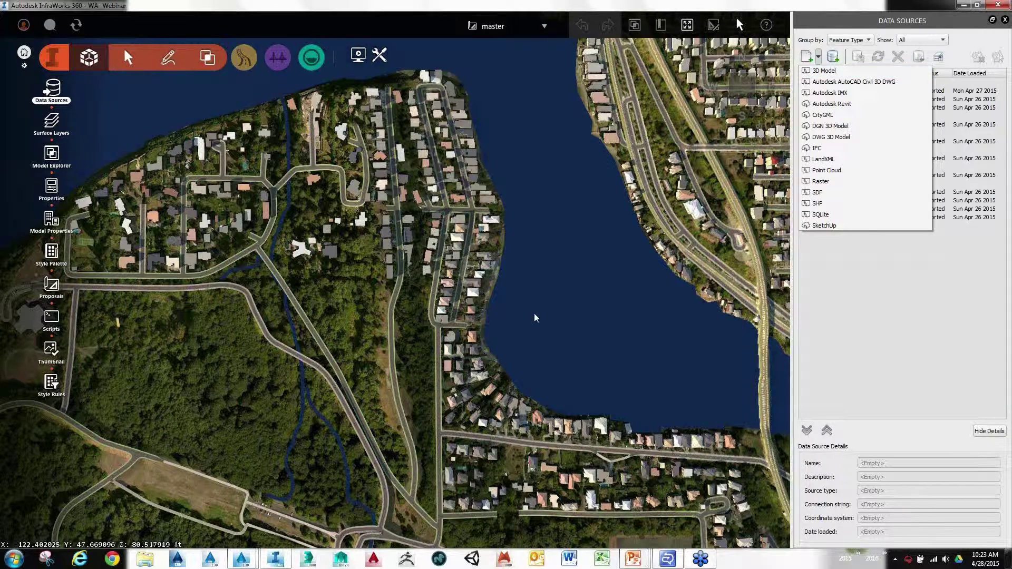
{"action": "left_click", "coordinate": [850, 335]}
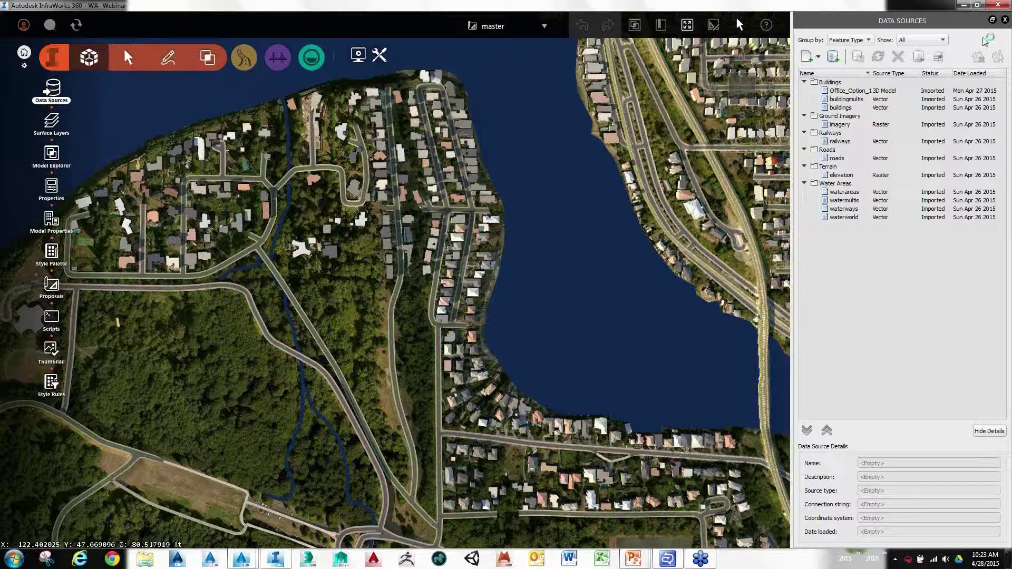
{"action": "left_click", "coordinate": [1005, 20]}
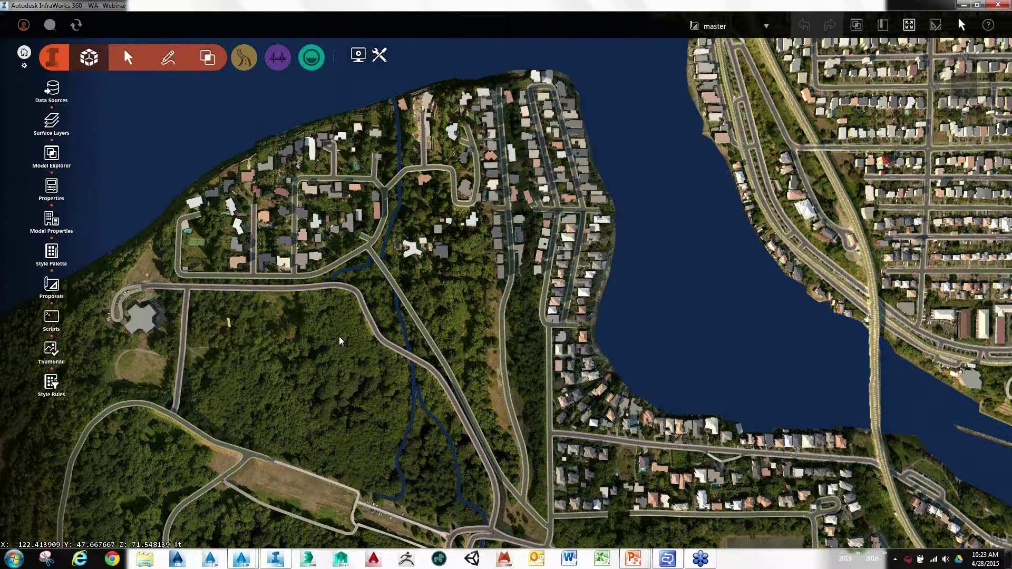
{"action": "left_click_drag", "start_coordinate": [340, 342], "coordinate": [427, 274]}
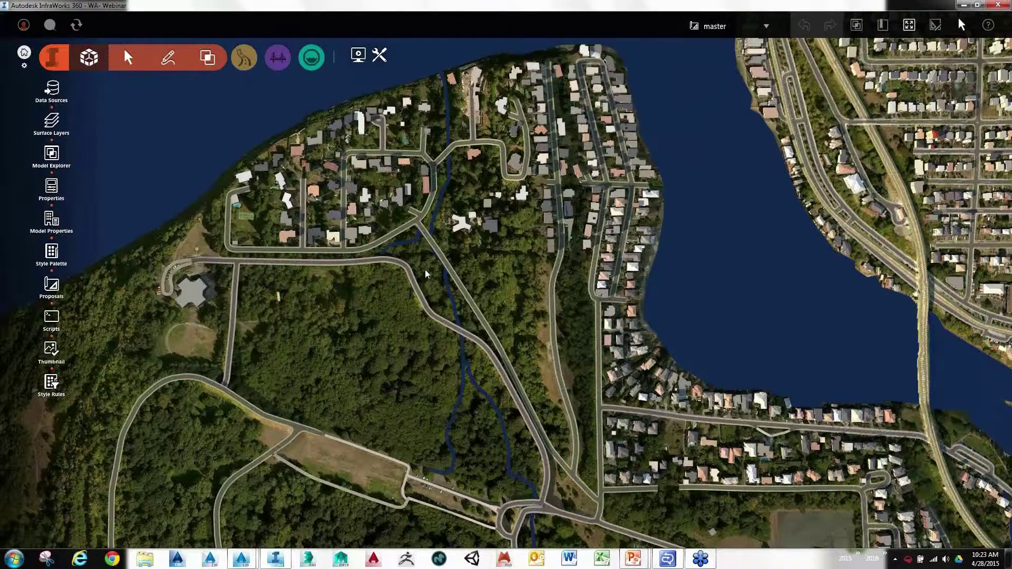
{"action": "scroll", "coordinate": [426, 274], "scroll_direction": "down", "scroll_amount": 3}
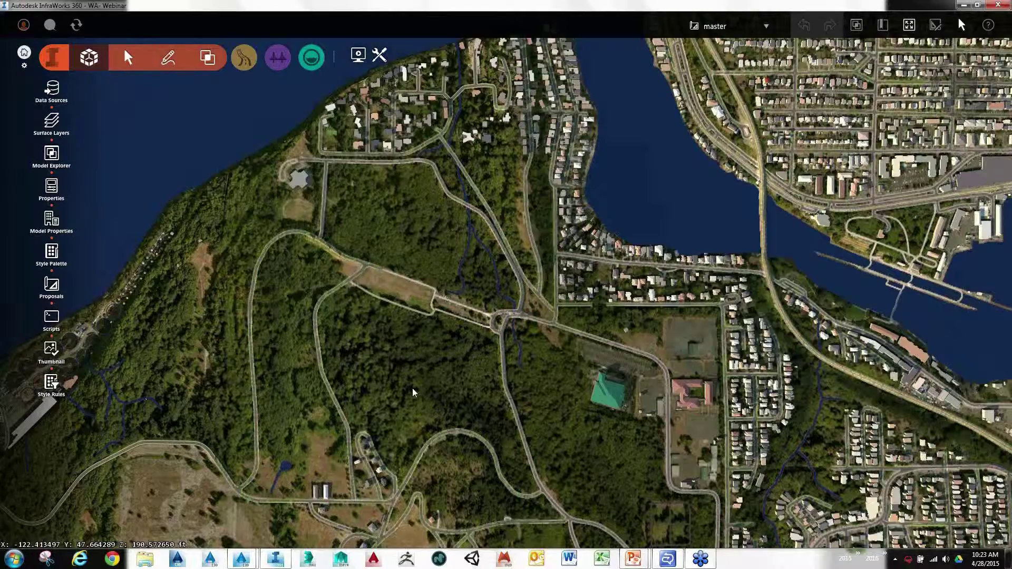
Open the style palette and display the road styles of the Street catalog beside a 3D view of the forest roads
{"action": "left_click_drag", "start_coordinate": [412, 393], "coordinate": [412, 202]}
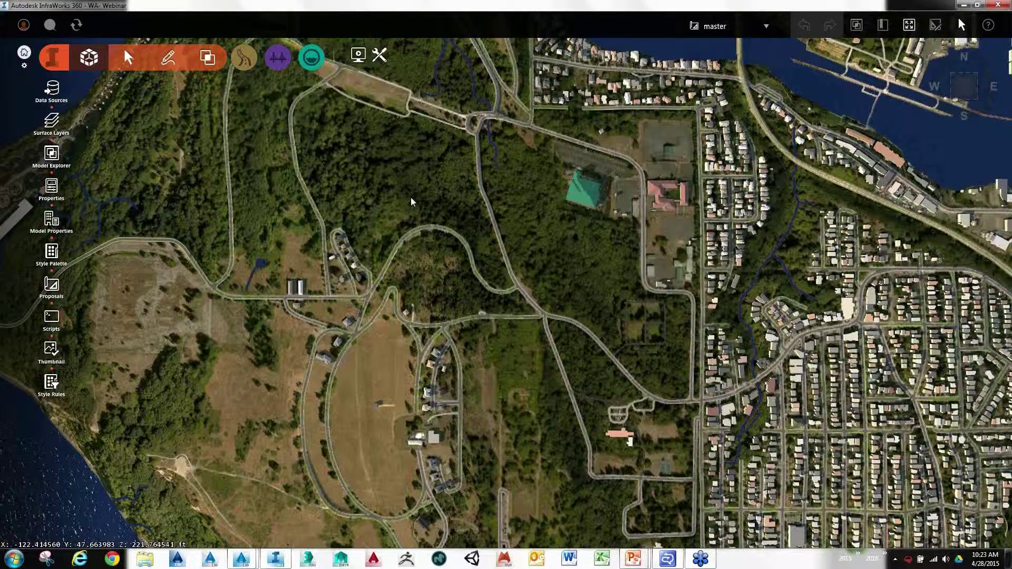
{"action": "left_click_drag", "start_coordinate": [717, 349], "coordinate": [692, 272]}
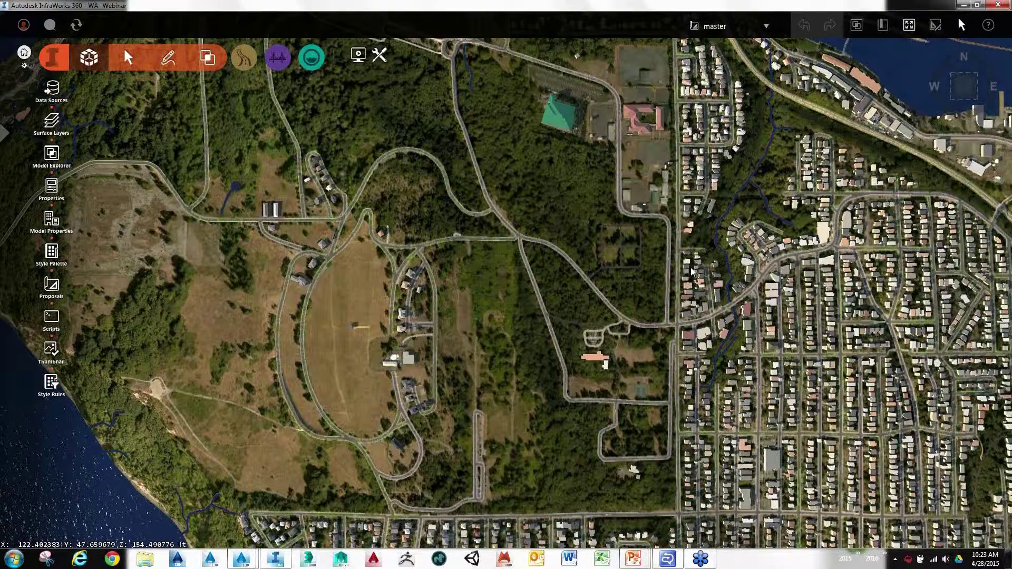
{"action": "left_click_drag", "start_coordinate": [365, 84], "coordinate": [290, 445]}
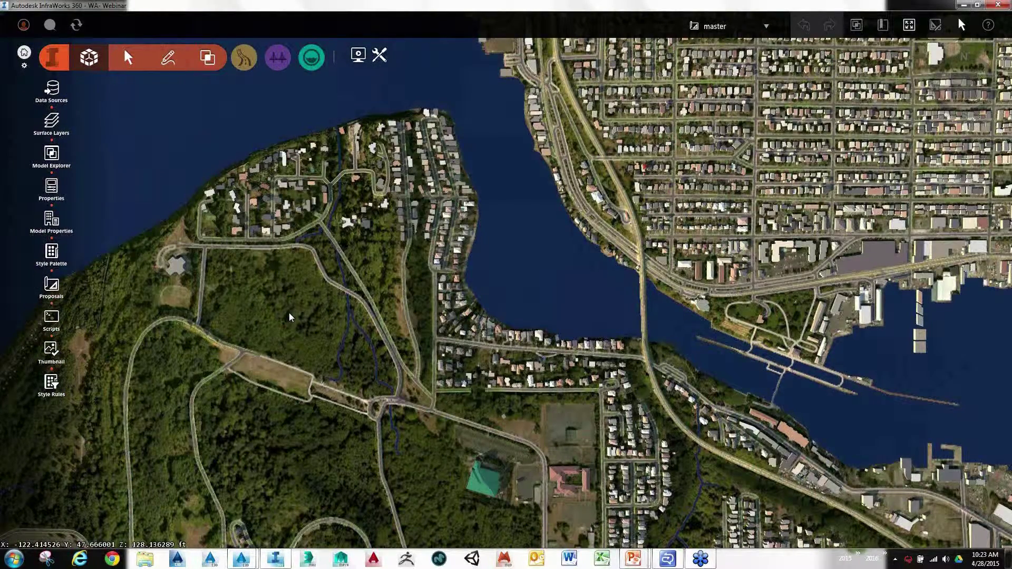
{"action": "scroll", "coordinate": [290, 317], "scroll_direction": "up", "scroll_amount": 5}
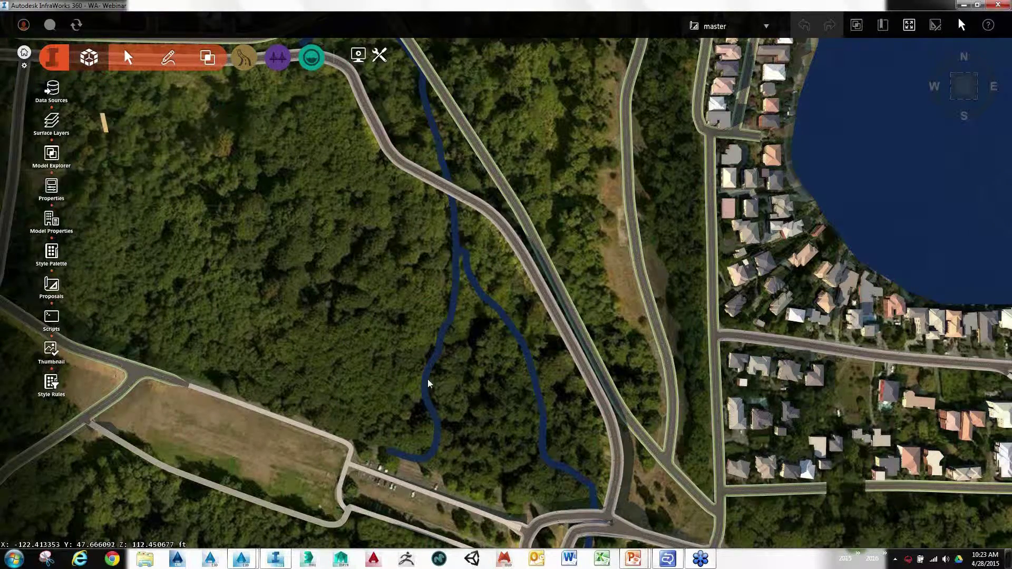
{"action": "left_click_drag", "start_coordinate": [428, 384], "coordinate": [71, 253]}
{"action": "left_click", "coordinate": [71, 254]}
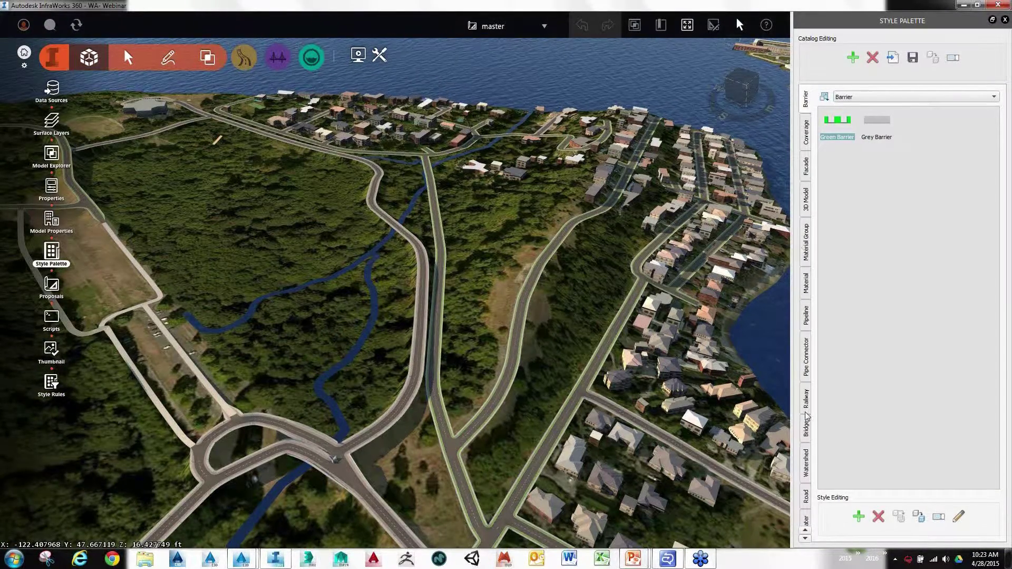
{"action": "left_click", "coordinate": [805, 538]}
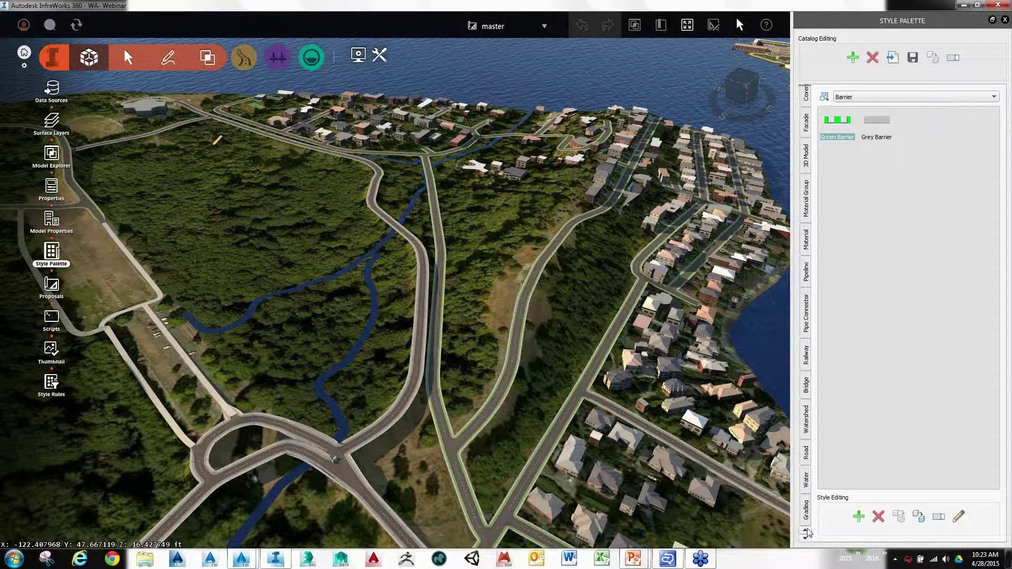
{"action": "left_click", "coordinate": [807, 531]}
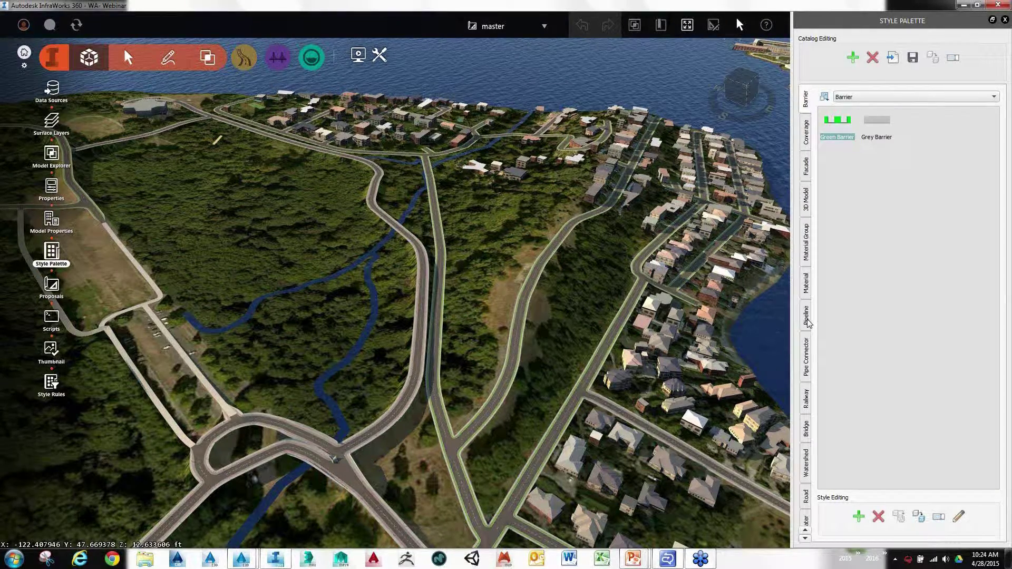
{"action": "left_click", "coordinate": [807, 497]}
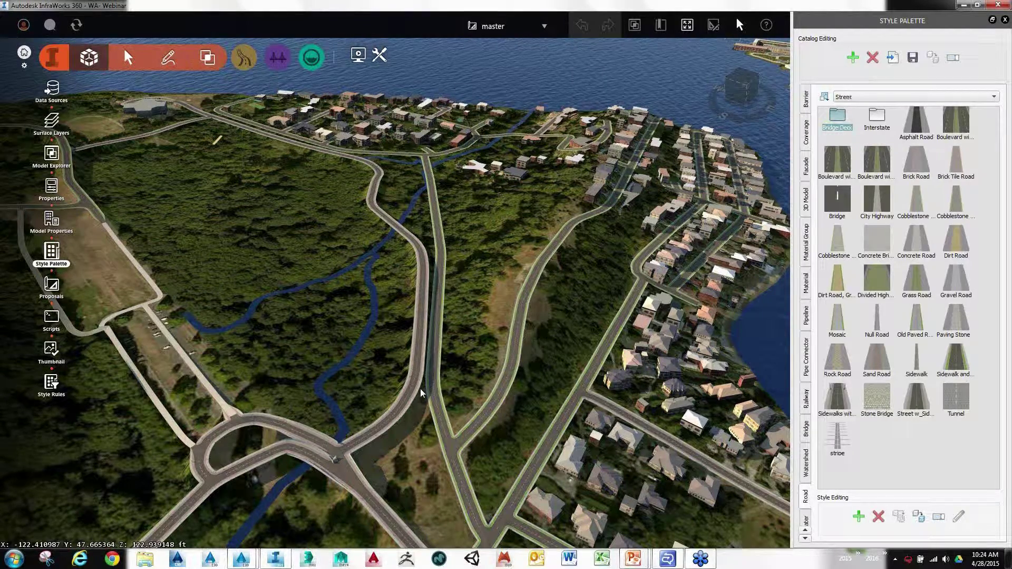
Apply the Dirt Road style to the curved hillside road between the forest and the waterfront houses
{"action": "scroll", "coordinate": [422, 393], "scroll_direction": "up", "scroll_amount": 2}
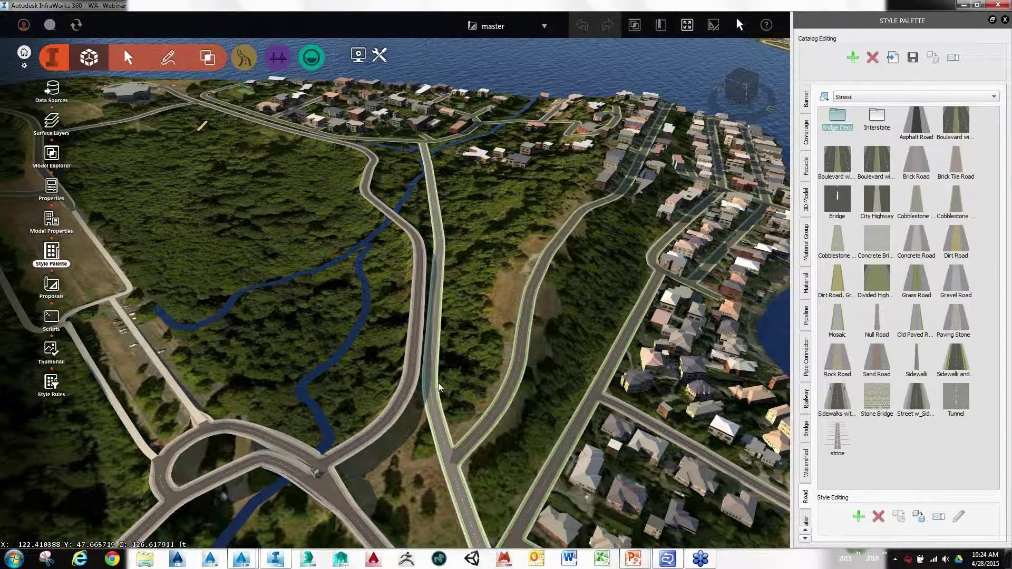
{"action": "scroll", "coordinate": [484, 318], "scroll_direction": "up", "scroll_amount": 2}
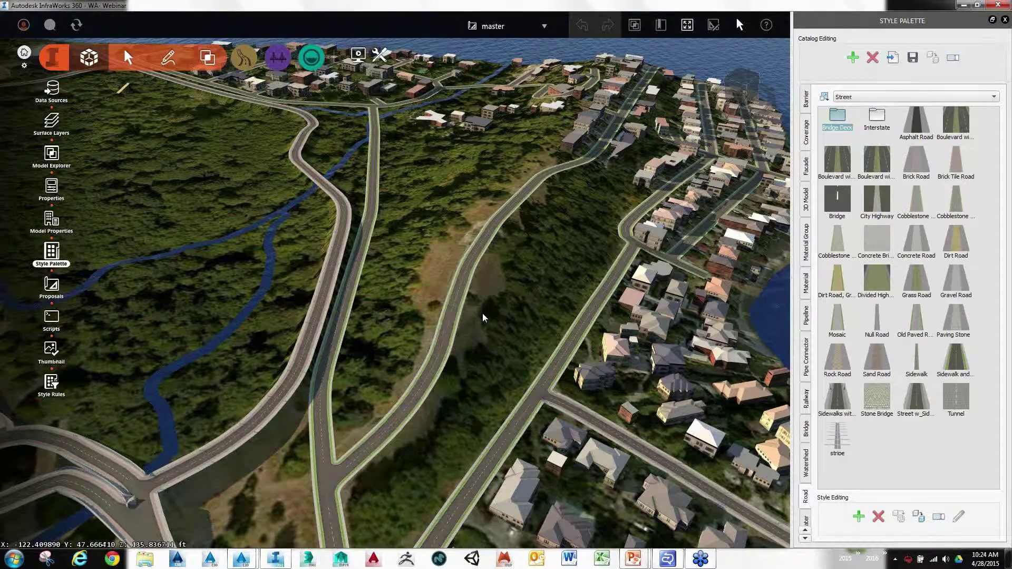
{"action": "scroll", "coordinate": [484, 318], "scroll_direction": "up", "scroll_amount": 1}
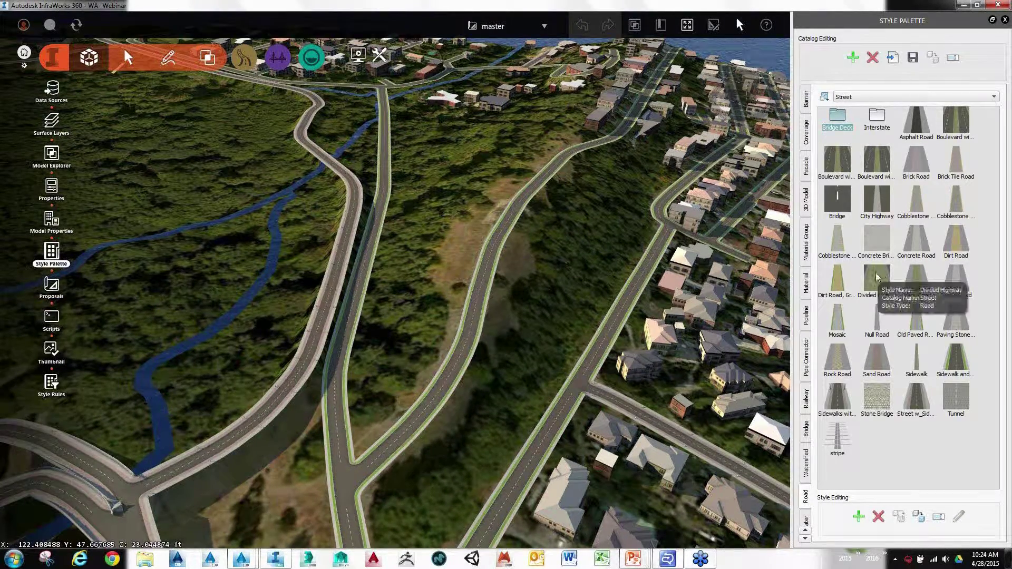
{"action": "left_click_drag", "start_coordinate": [965, 240], "coordinate": [487, 280]}
{"action": "scroll", "coordinate": [485, 276], "scroll_direction": "up", "scroll_amount": 1}
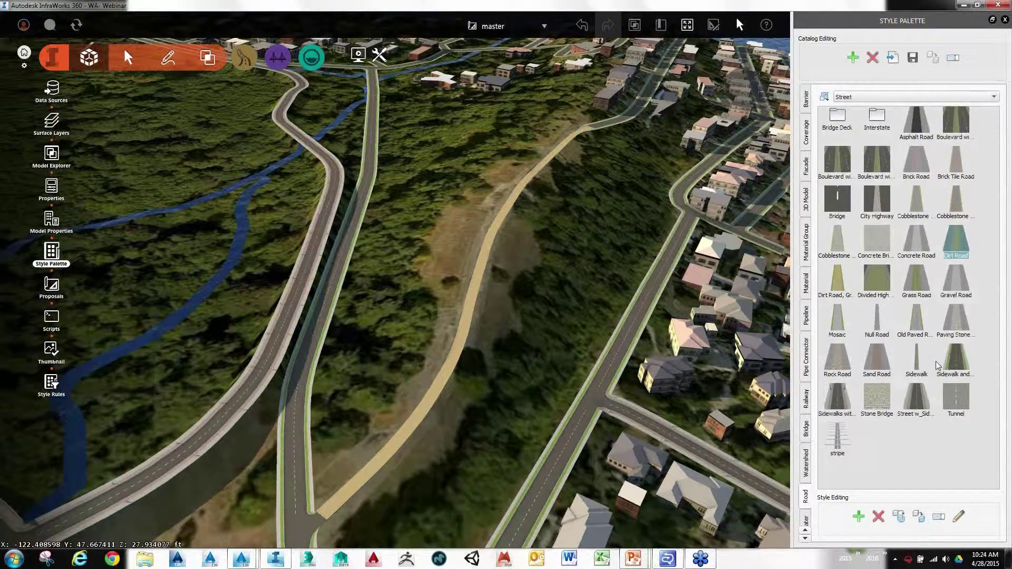
Restyle the curved hillside road with the green-edged sidewalk style, followed by the sidewalk style with street lamps, and inspect it up close
{"action": "left_click_drag", "start_coordinate": [939, 364], "coordinate": [476, 295]}
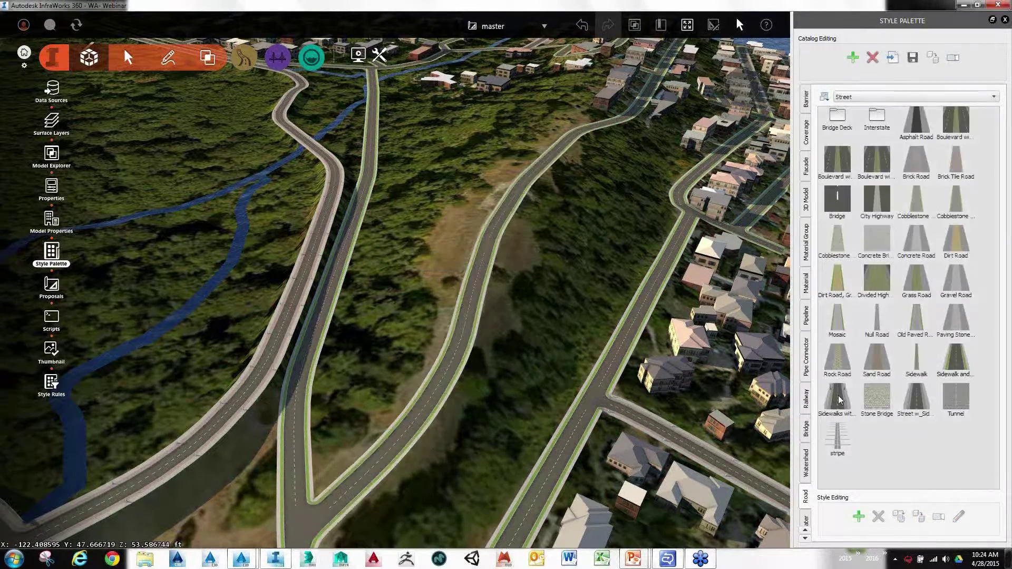
{"action": "left_click_drag", "start_coordinate": [841, 401], "coordinate": [487, 313]}
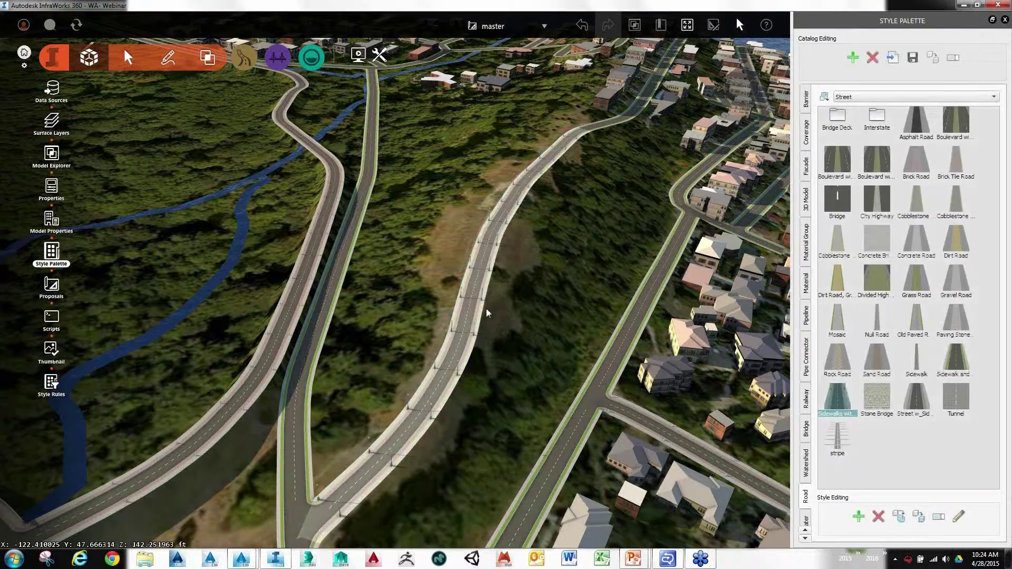
{"action": "scroll", "coordinate": [440, 418], "scroll_direction": "up", "scroll_amount": 1}
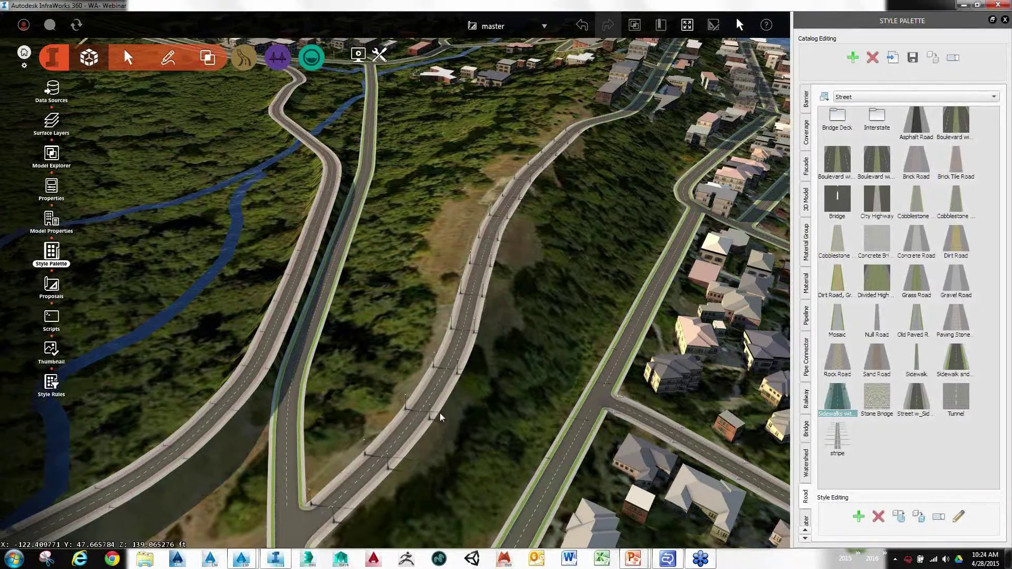
{"action": "left_click_drag", "start_coordinate": [440, 417], "coordinate": [500, 323]}
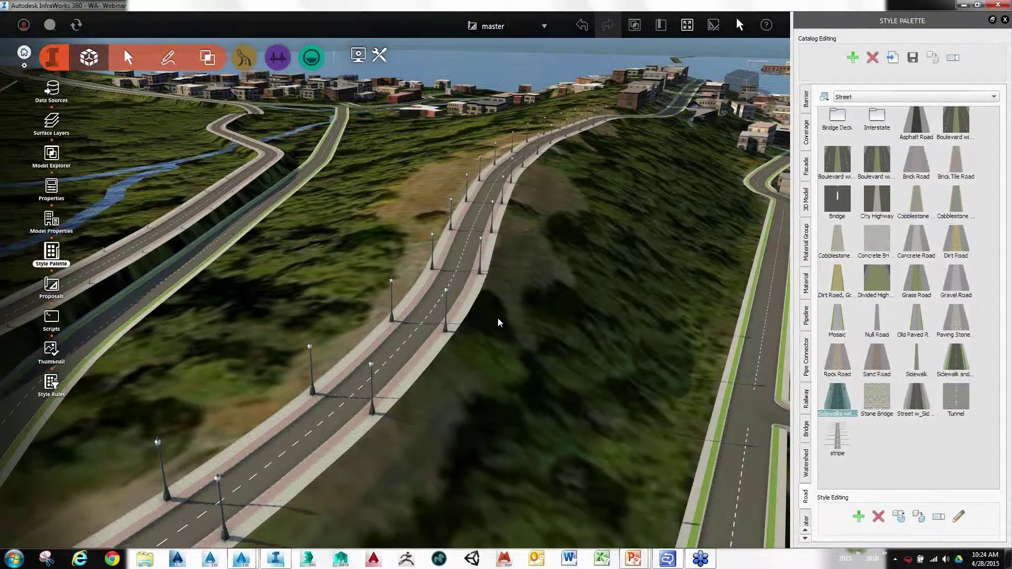
Apply the Stone Bridge style to the curved hillside road, return to a top-down view and close the style palette
{"action": "left_click_drag", "start_coordinate": [877, 399], "coordinate": [470, 285]}
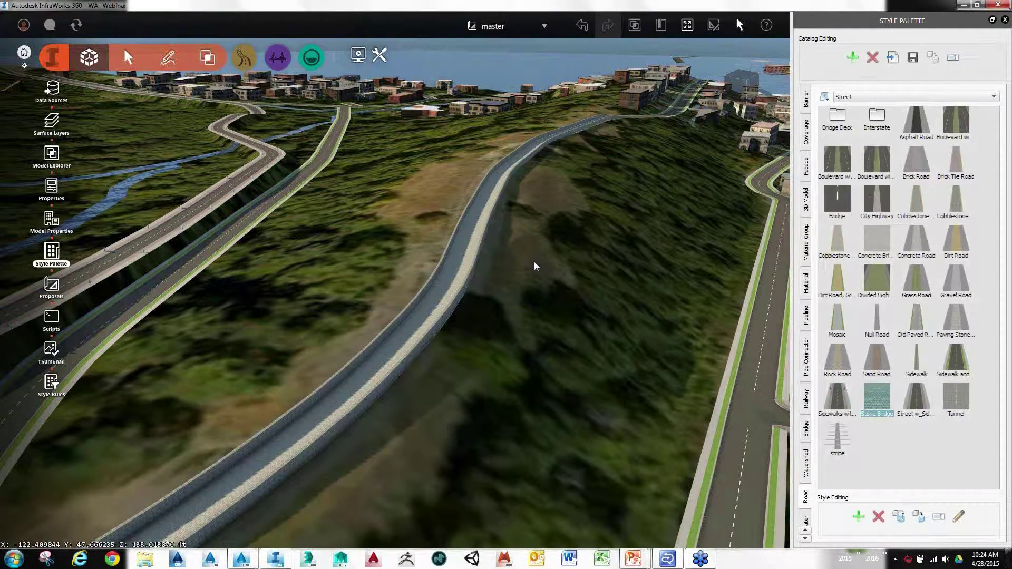
{"action": "scroll", "coordinate": [536, 267], "scroll_direction": "down", "scroll_amount": 2}
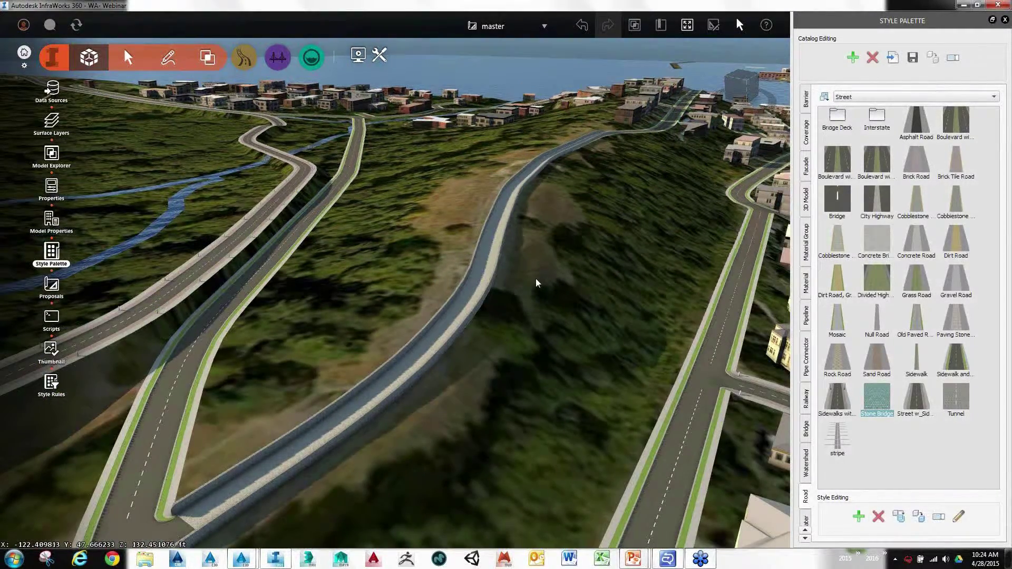
{"action": "left_click_drag", "start_coordinate": [537, 284], "coordinate": [478, 337]}
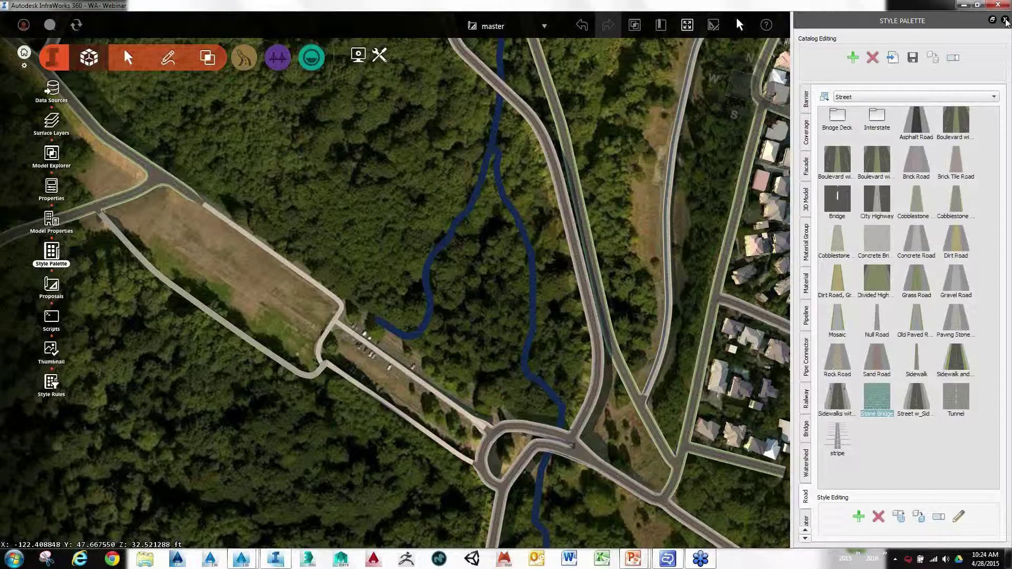
{"action": "left_click", "coordinate": [1005, 20]}
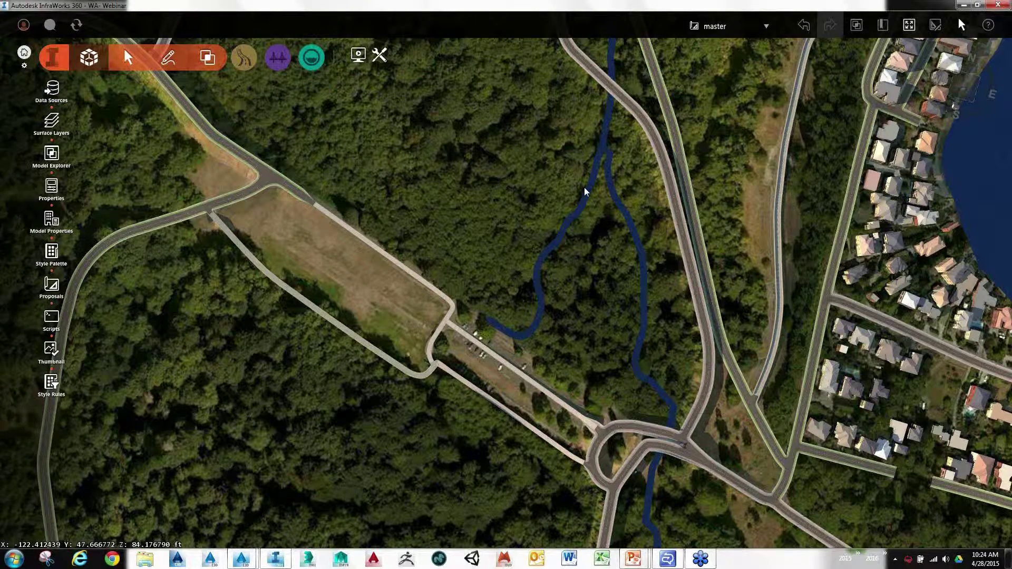
Align the top-down view with north and review the list of available proposals without switching
{"action": "scroll", "coordinate": [585, 192], "scroll_direction": "down", "scroll_amount": 1}
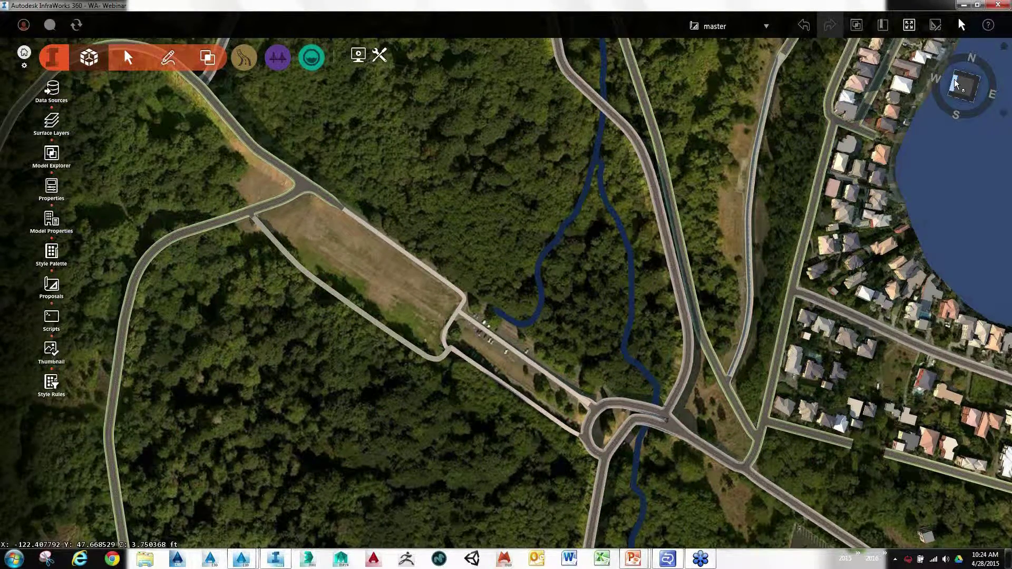
{"action": "left_click", "coordinate": [957, 84]}
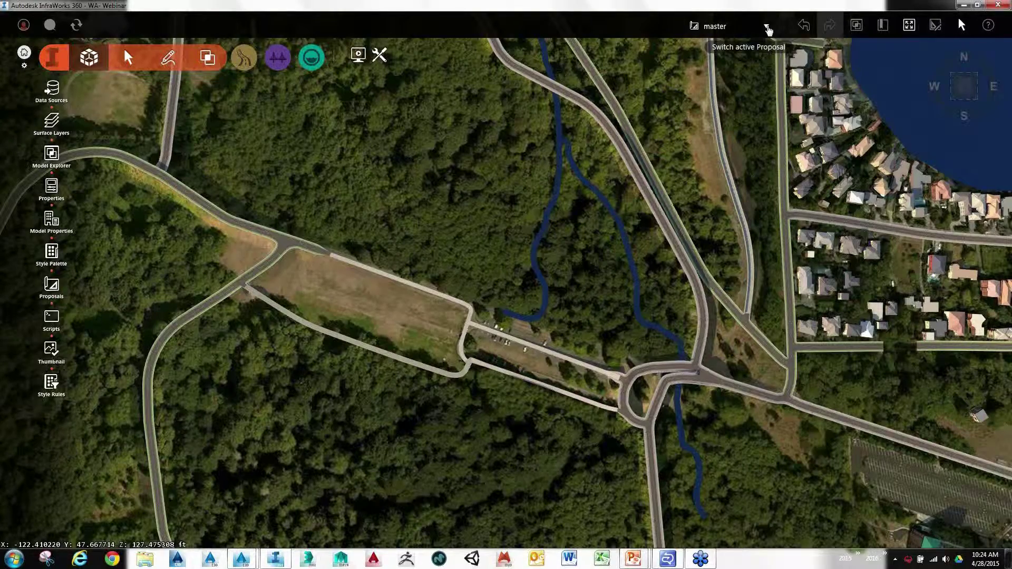
{"action": "left_click", "coordinate": [767, 27]}
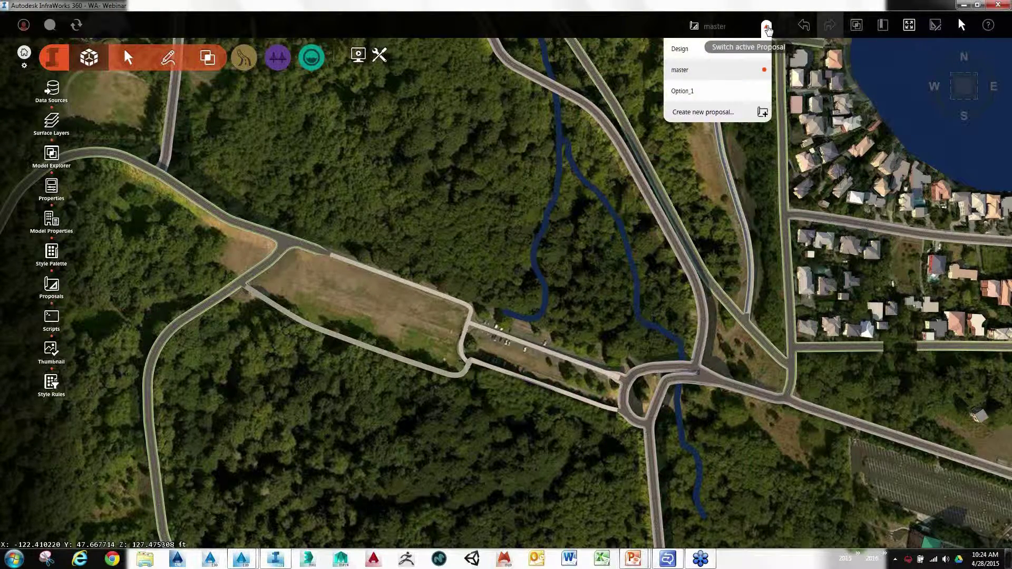
{"action": "left_click", "coordinate": [768, 30]}
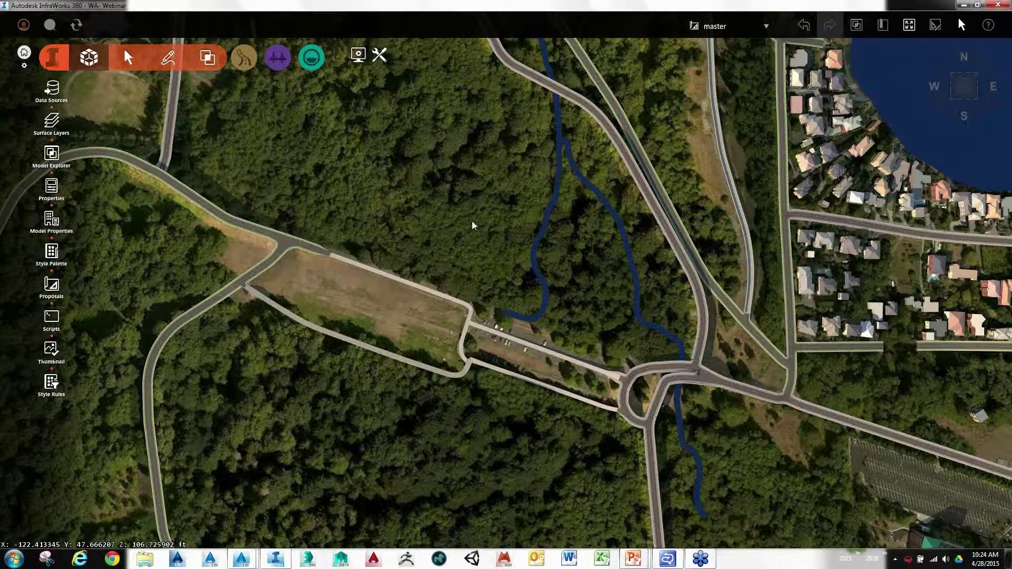
Switch the active proposal to Design with the open clearing near the southwestern shore in view
{"action": "scroll", "coordinate": [473, 226], "scroll_direction": "down", "scroll_amount": 2}
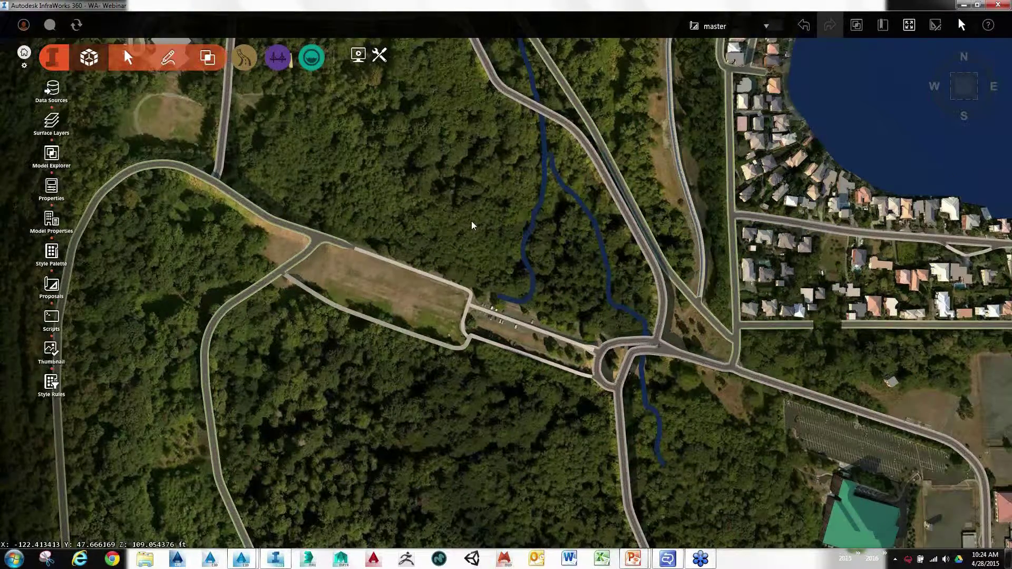
{"action": "scroll", "coordinate": [472, 226], "scroll_direction": "down", "scroll_amount": 2}
{"action": "middle_click_drag", "start_coordinate": [454, 378], "coordinate": [499, 321]}
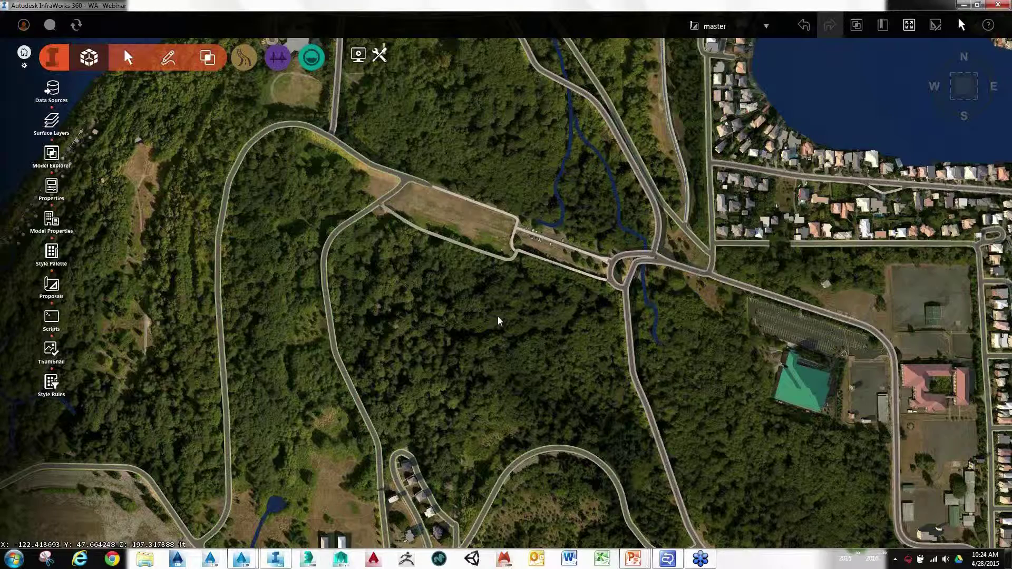
{"action": "scroll", "coordinate": [499, 321], "scroll_direction": "down", "scroll_amount": 1}
{"action": "middle_click_drag", "start_coordinate": [588, 387], "coordinate": [642, 236]}
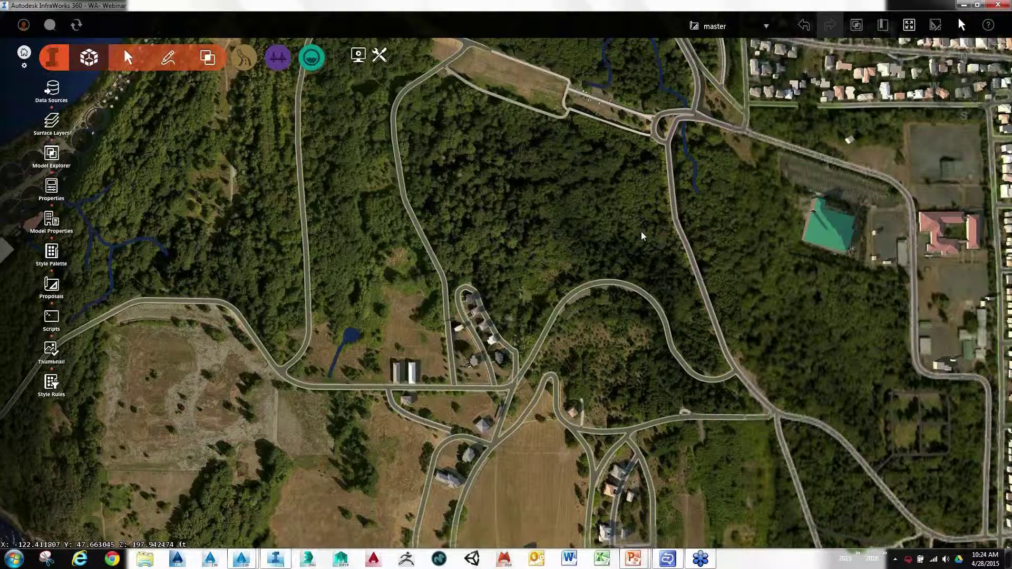
{"action": "scroll", "coordinate": [579, 210], "scroll_direction": "down", "scroll_amount": 2}
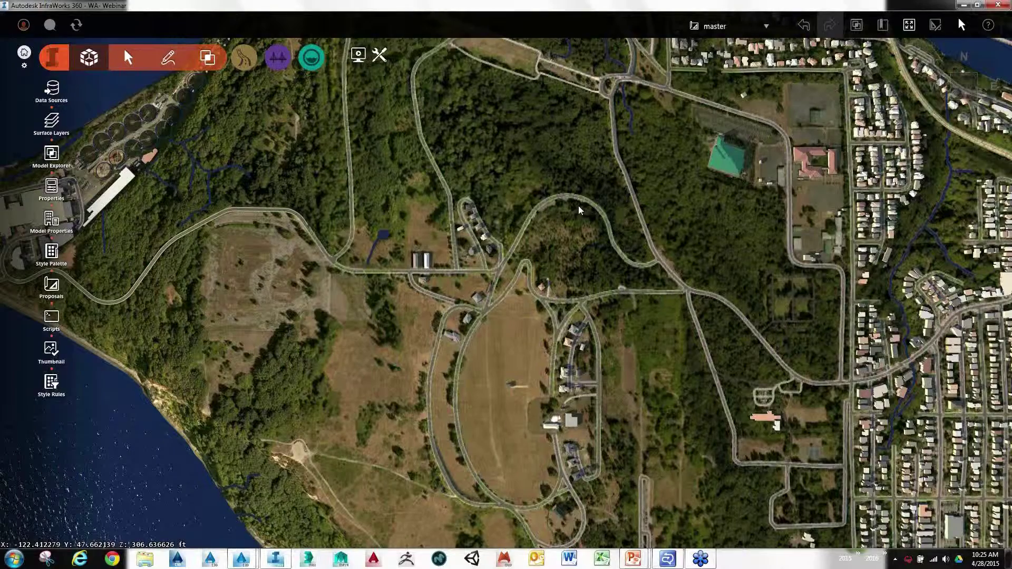
{"action": "middle_click_drag", "start_coordinate": [541, 333], "coordinate": [553, 249]}
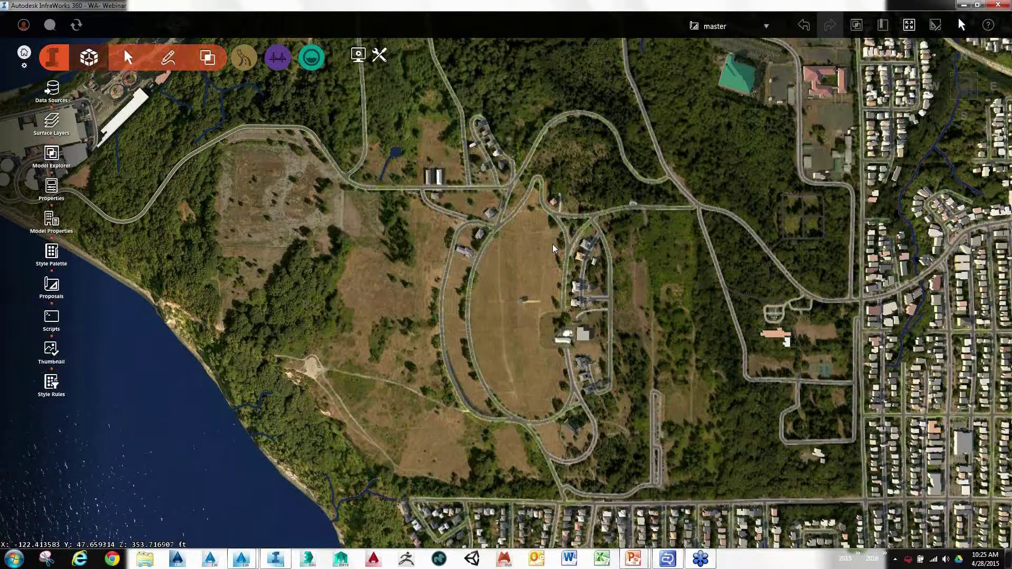
{"action": "scroll", "coordinate": [283, 229], "scroll_direction": "up", "scroll_amount": 1}
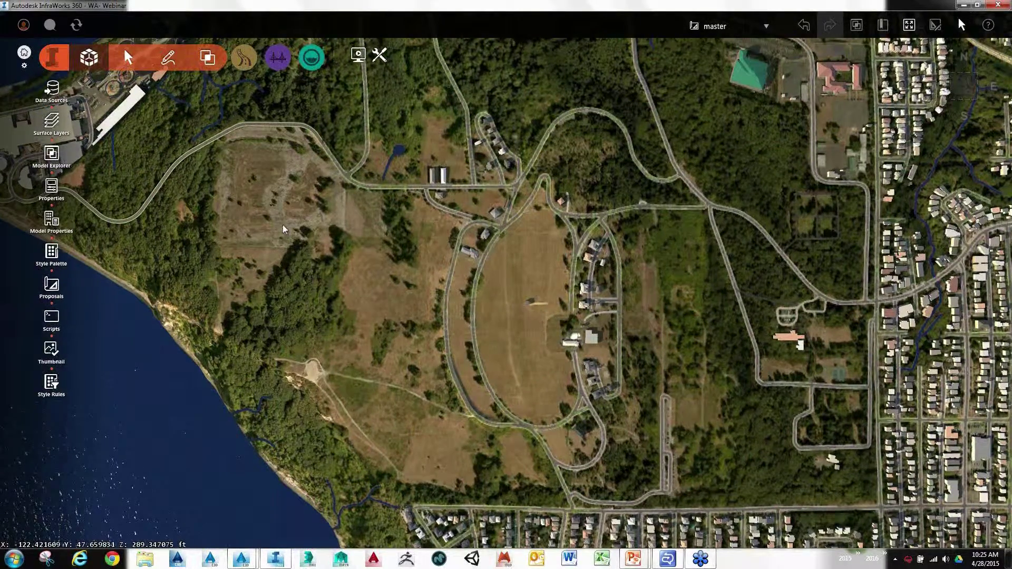
{"action": "scroll", "coordinate": [283, 228], "scroll_direction": "up", "scroll_amount": 2}
{"action": "left_click", "coordinate": [727, 26]}
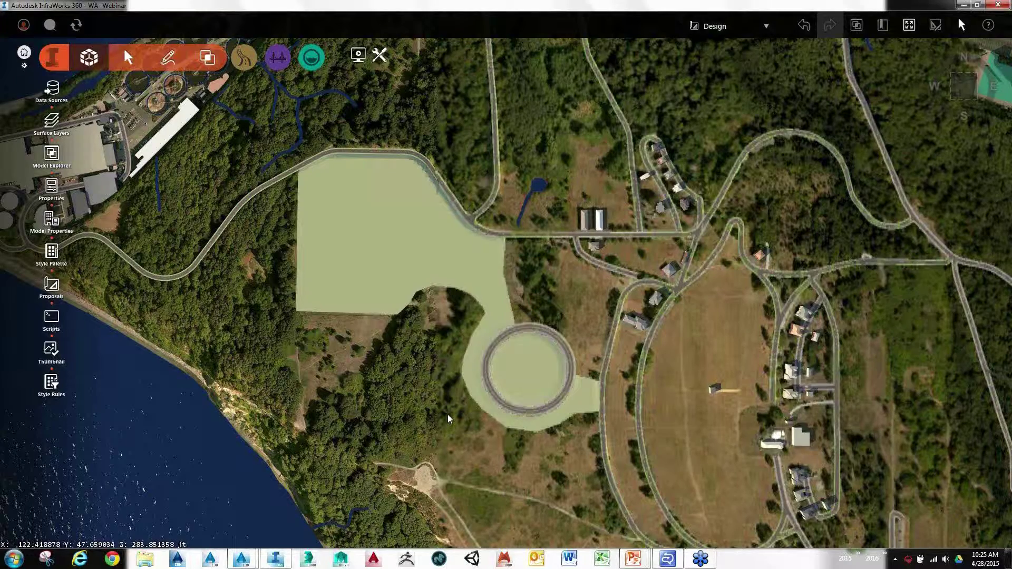
Examine the Design proposal's light green site area and its circular road up close
{"action": "scroll", "coordinate": [366, 257], "scroll_direction": "up", "scroll_amount": 1}
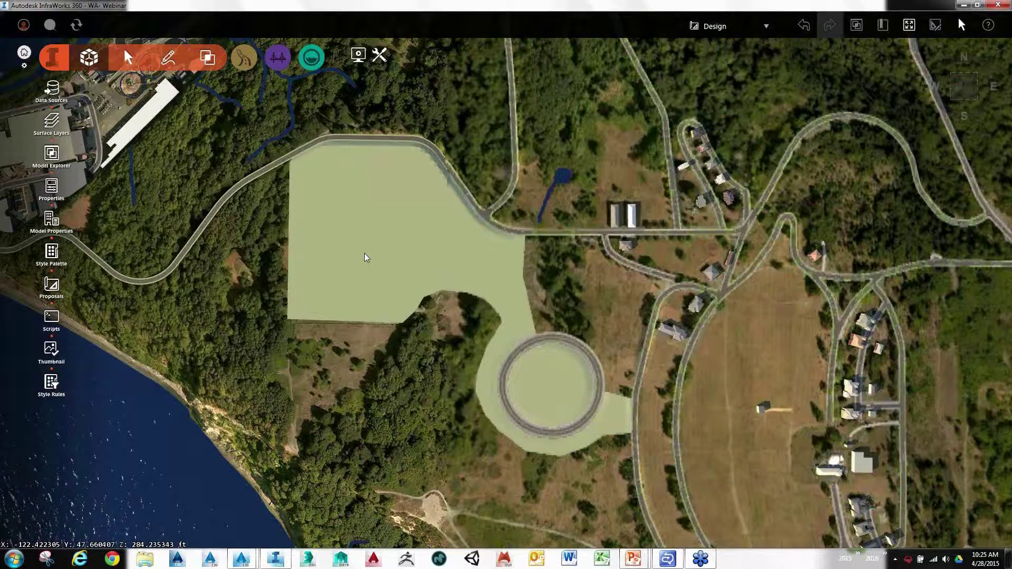
{"action": "scroll", "coordinate": [570, 329], "scroll_direction": "up", "scroll_amount": 2}
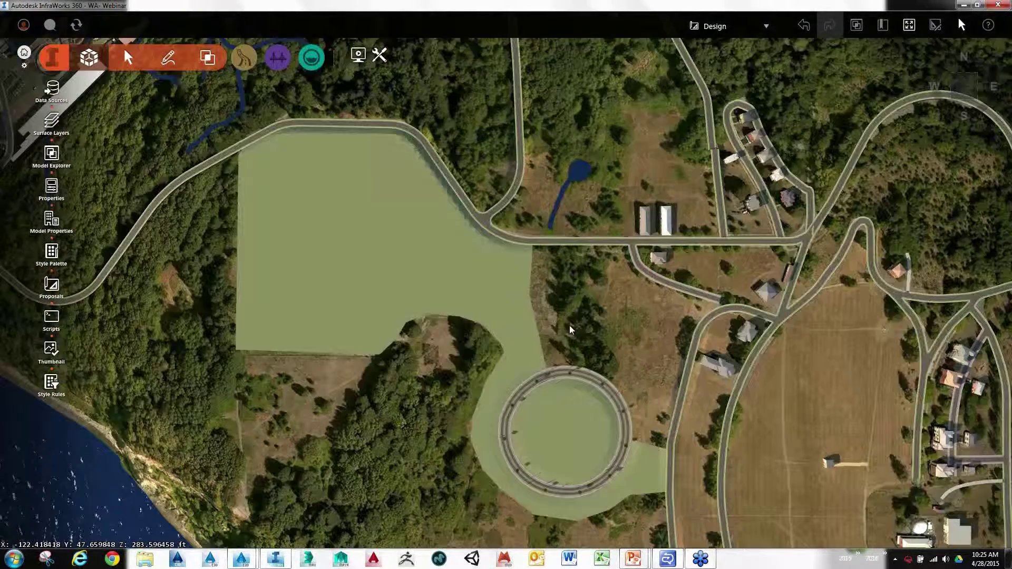
{"action": "scroll", "coordinate": [590, 422], "scroll_direction": "up", "scroll_amount": 2}
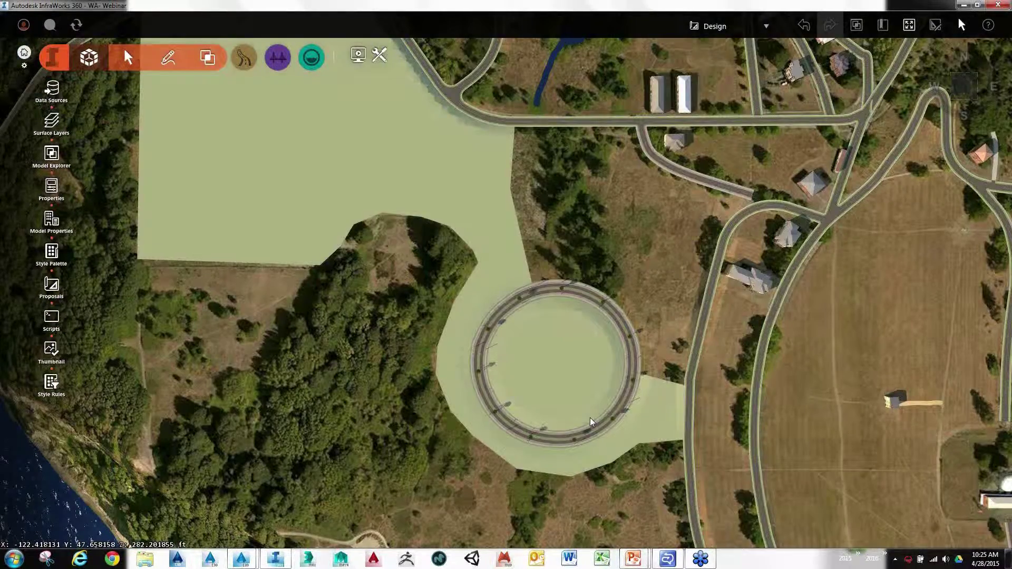
{"action": "scroll", "coordinate": [583, 365], "scroll_direction": "up", "scroll_amount": 1}
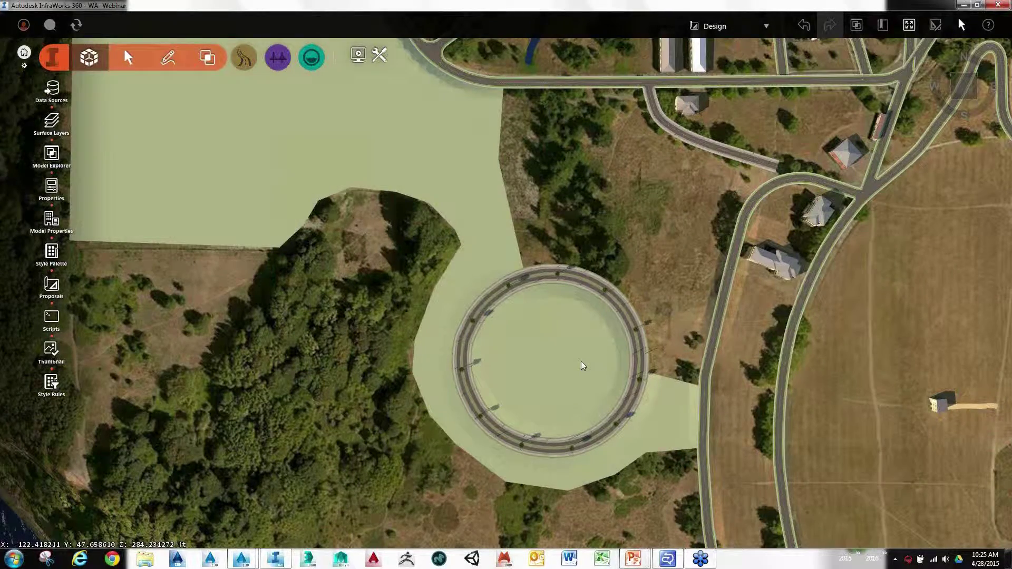
Bring up the roadway design tools with the circular road and the existing road to its north in view
{"action": "scroll", "coordinate": [583, 366], "scroll_direction": "up", "scroll_amount": 1}
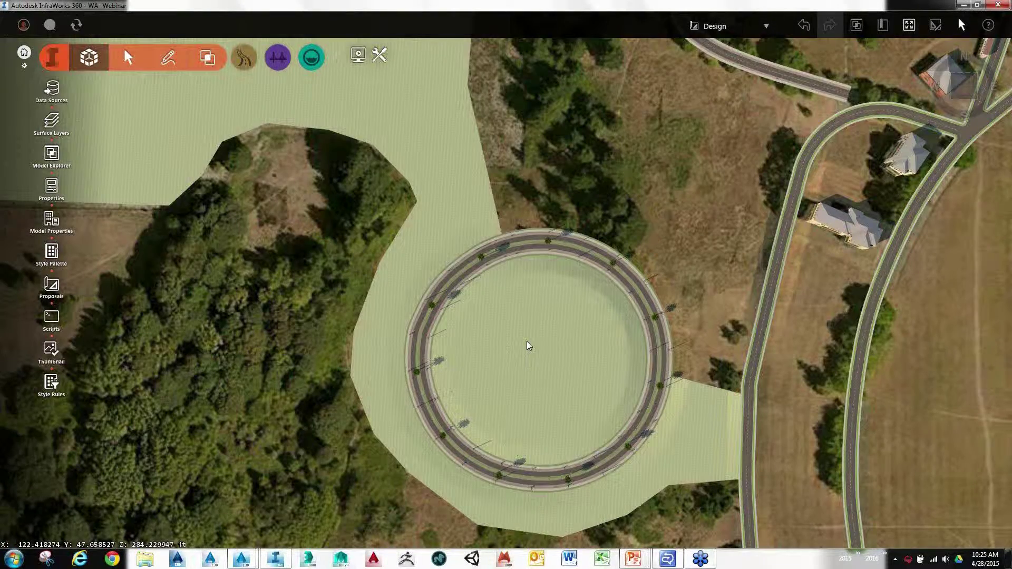
{"action": "scroll", "coordinate": [529, 345], "scroll_direction": "down", "scroll_amount": 1}
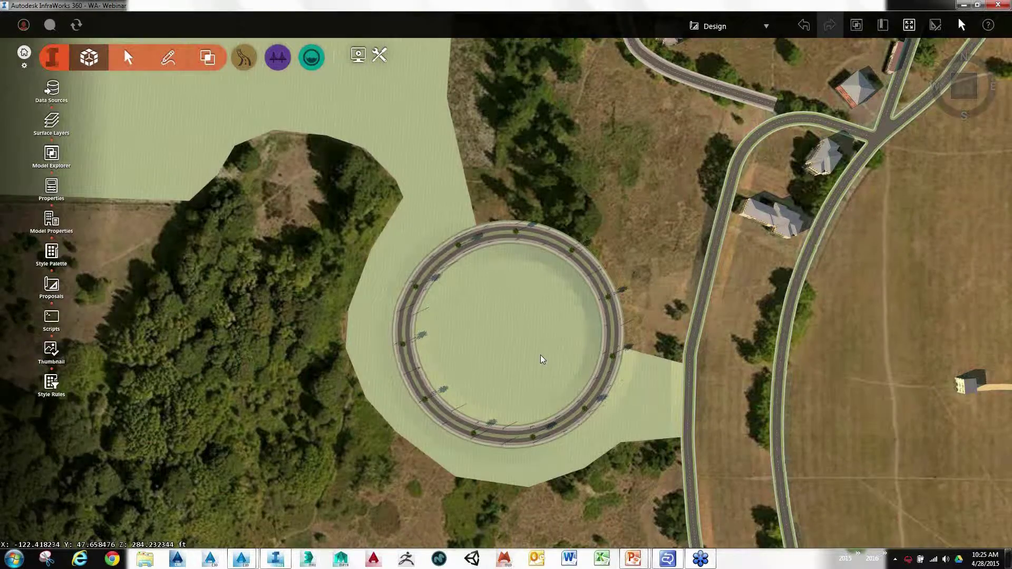
{"action": "middle_click_drag", "start_coordinate": [536, 180], "coordinate": [510, 212]}
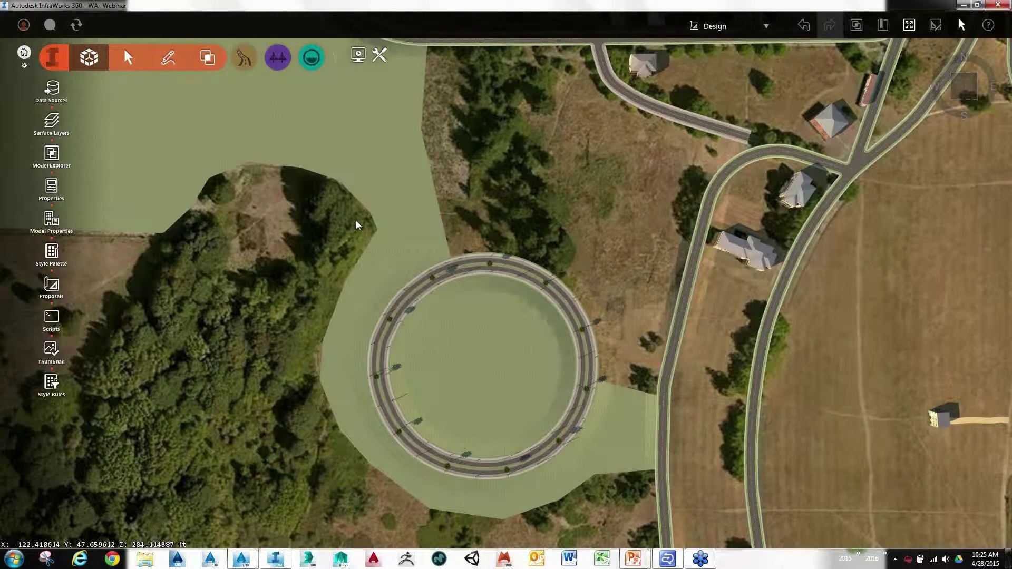
{"action": "left_click", "coordinate": [168, 57]}
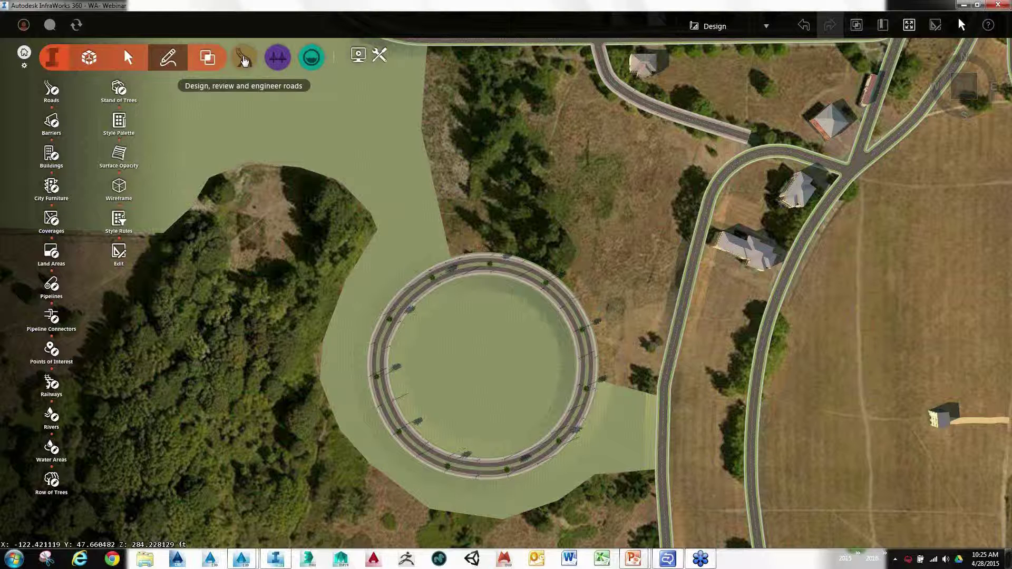
{"action": "left_click", "coordinate": [243, 59]}
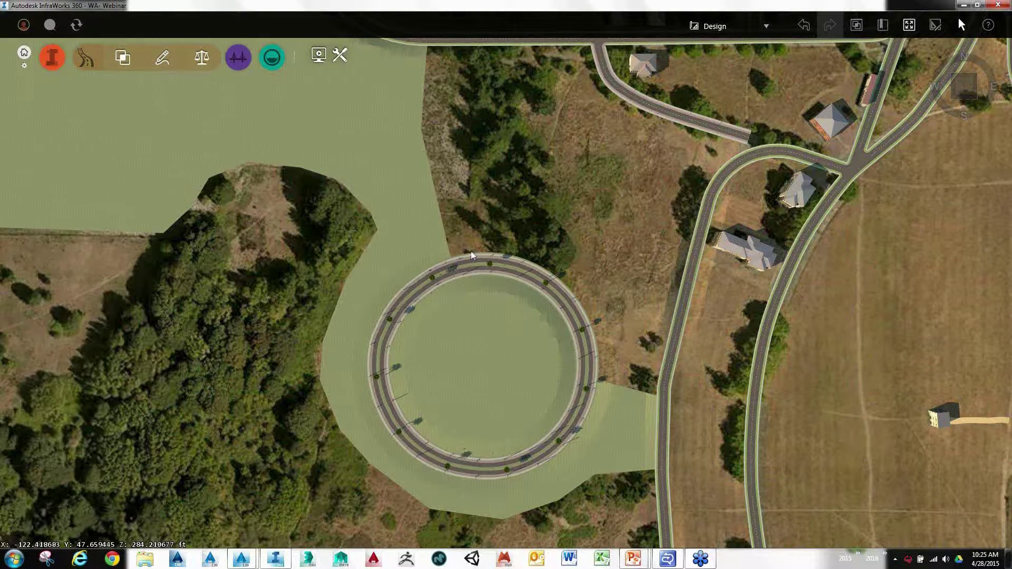
{"action": "scroll", "coordinate": [472, 255], "scroll_direction": "down", "scroll_amount": 1}
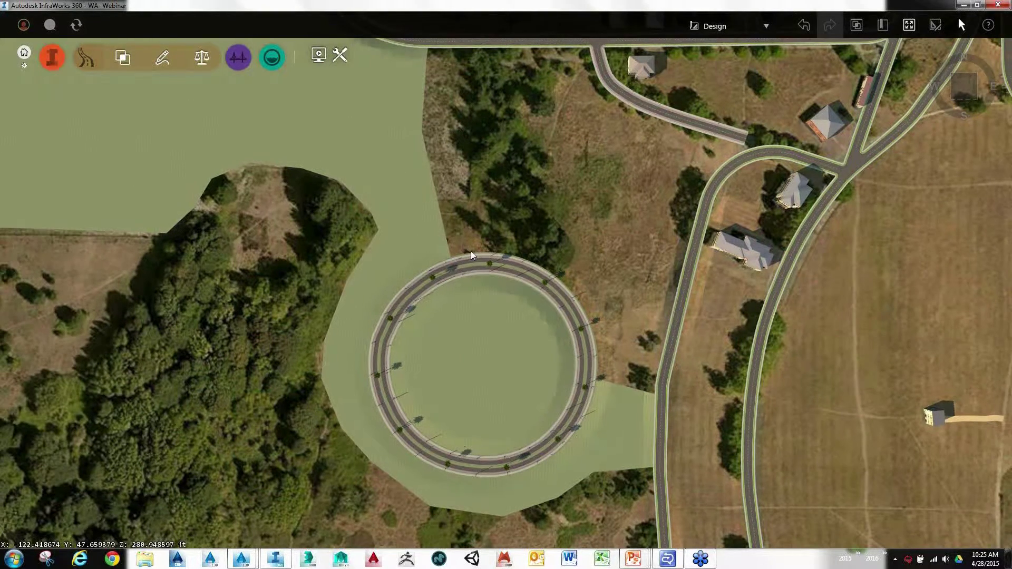
{"action": "scroll", "coordinate": [471, 252], "scroll_direction": "down", "scroll_amount": 1}
{"action": "middle_click_drag", "start_coordinate": [419, 148], "coordinate": [430, 184]}
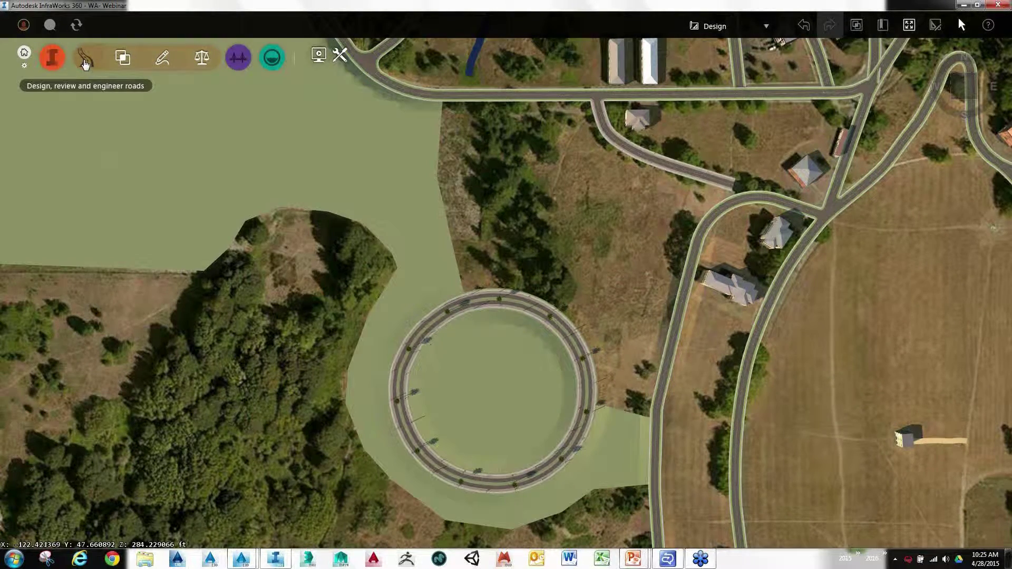
{"action": "left_click", "coordinate": [89, 60]}
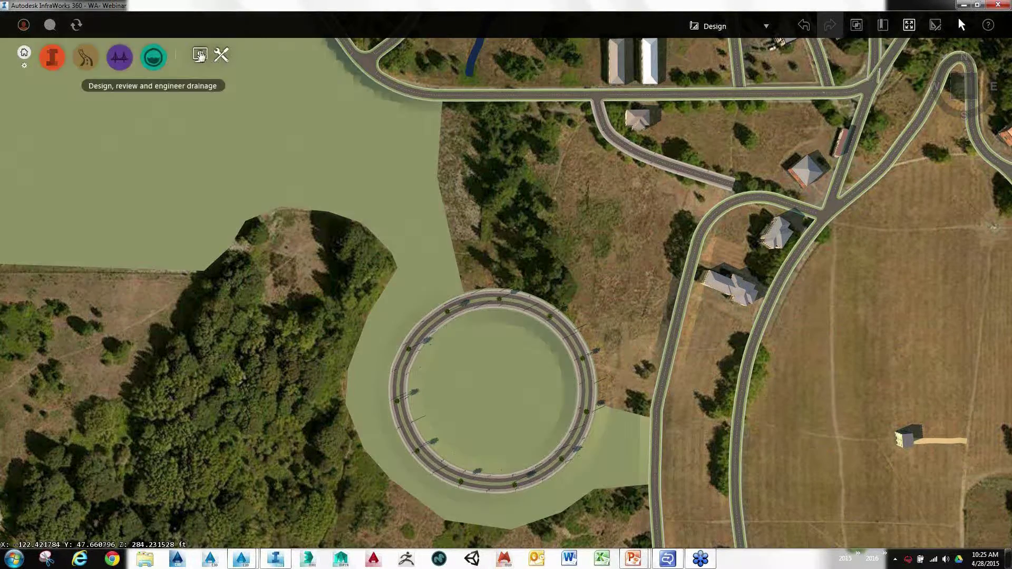
{"action": "left_click", "coordinate": [88, 59]}
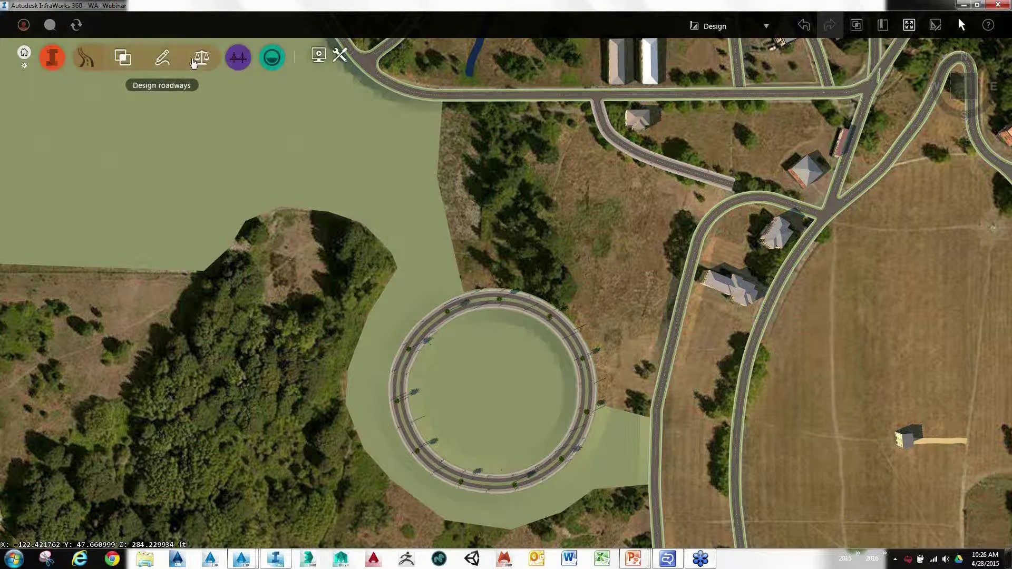
{"action": "left_click", "coordinate": [163, 57]}
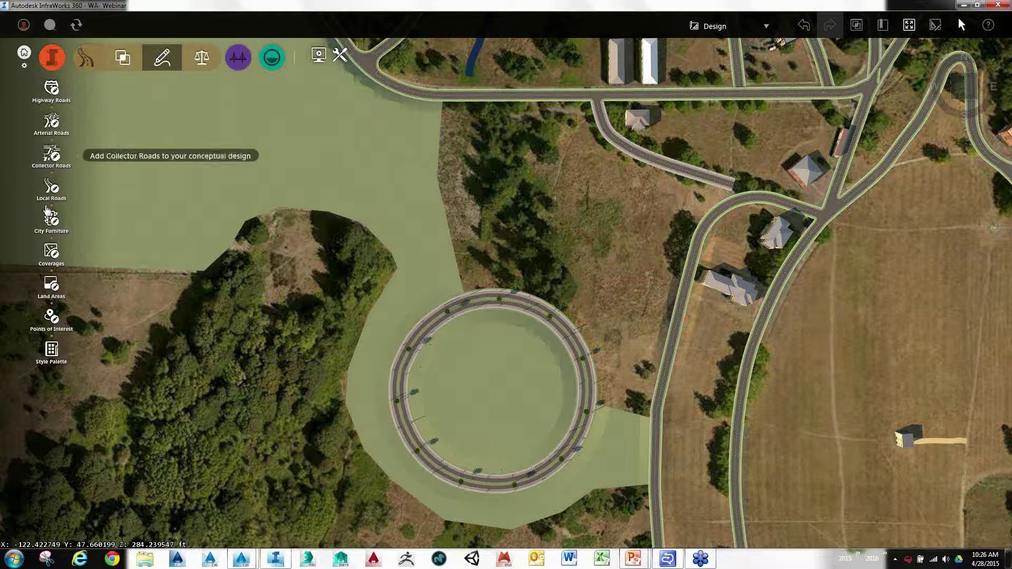
Draw a Boulevard with Palms local road about 592 ft long from the northern road through one bend to the circular road
{"action": "left_click", "coordinate": [52, 187]}
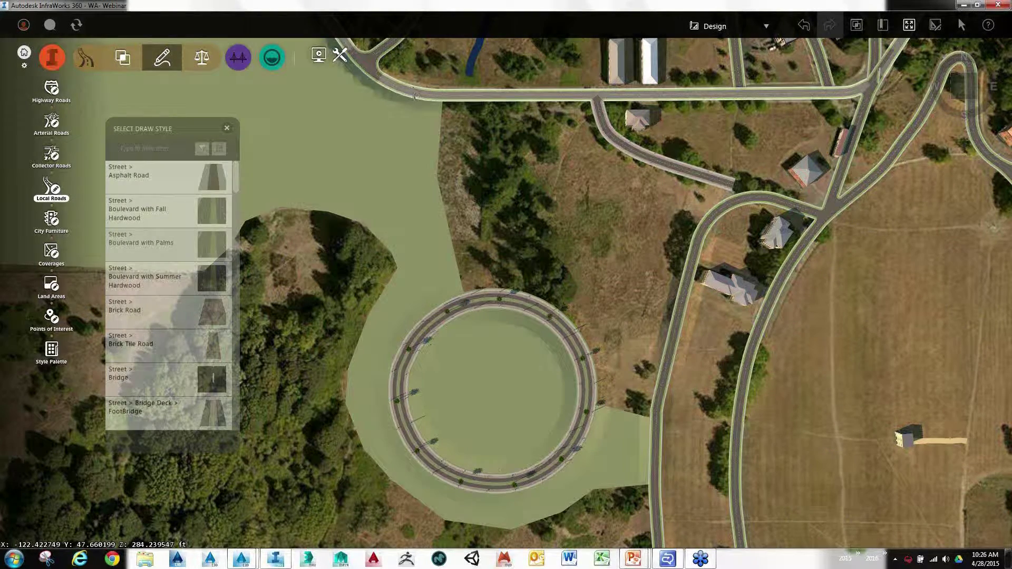
{"action": "left_click", "coordinate": [415, 96]}
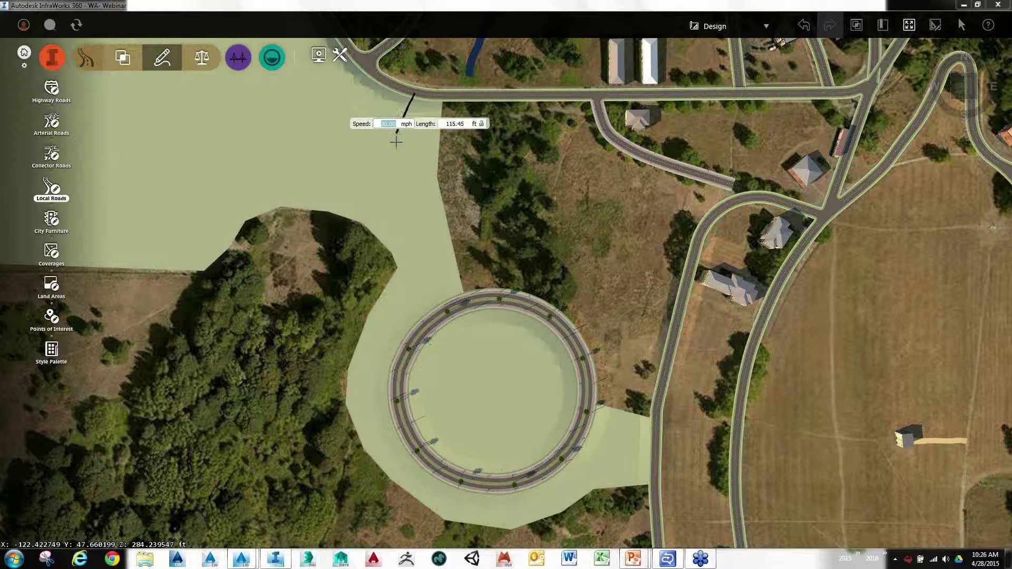
{"action": "left_click", "coordinate": [394, 172]}
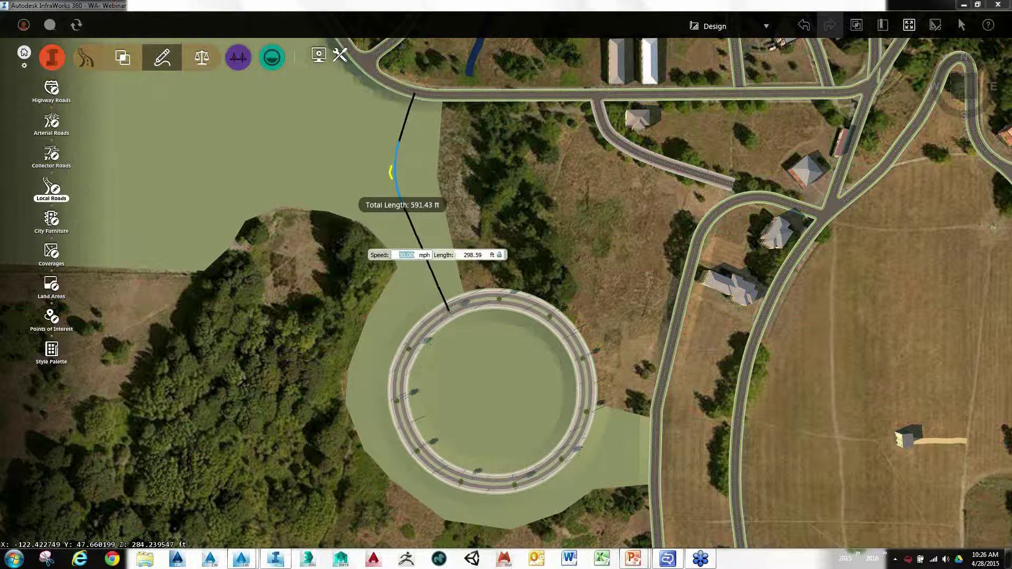
{"action": "double_click", "coordinate": [446, 311]}
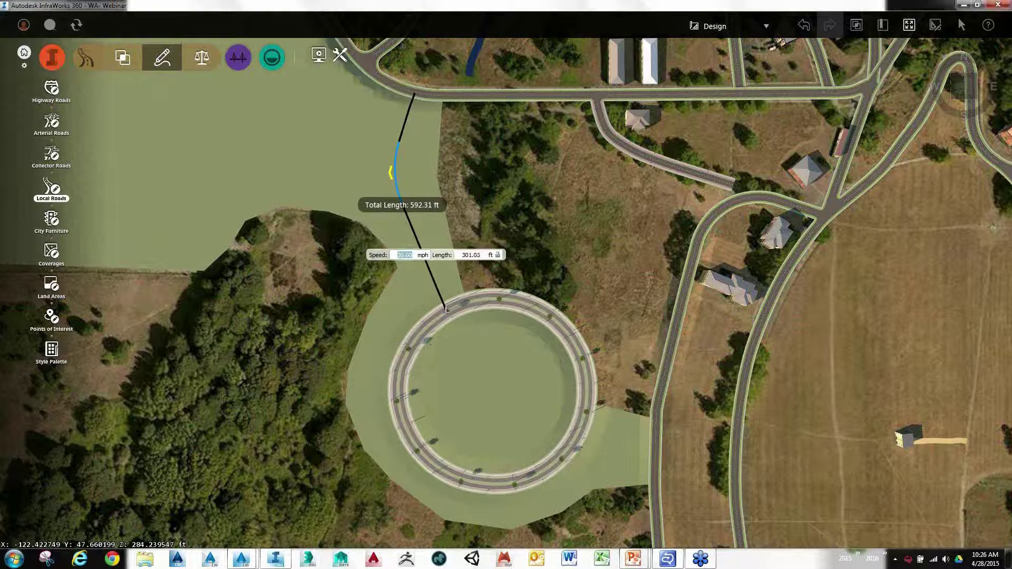
{"action": "double_click", "coordinate": [446, 312]}
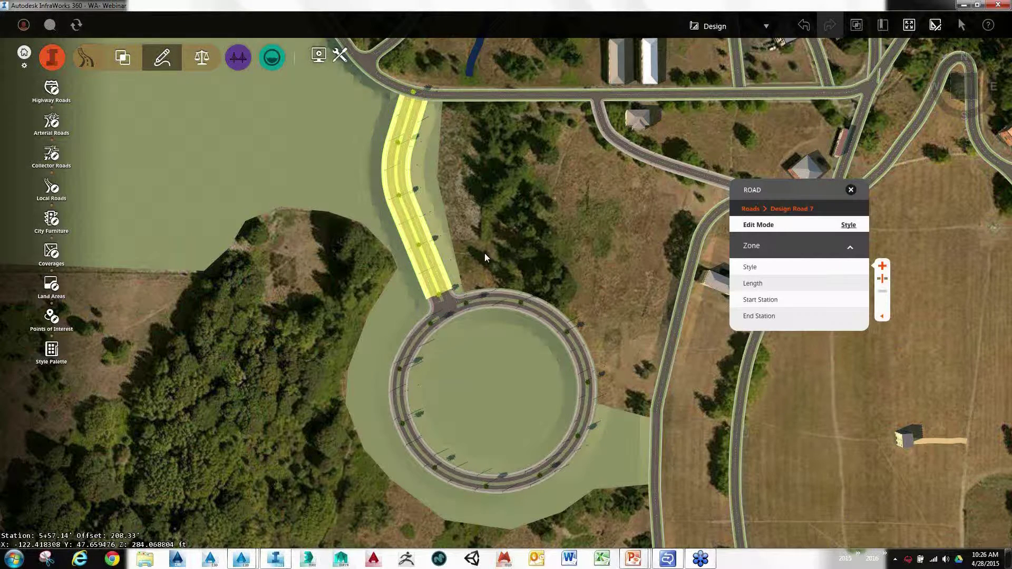
Select the new boulevard road in an angled close-up view and switch its edit mode to Geometry
{"action": "left_click_drag", "start_coordinate": [485, 253], "coordinate": [575, 160]}
{"action": "scroll", "coordinate": [393, 289], "scroll_direction": "up", "scroll_amount": 5}
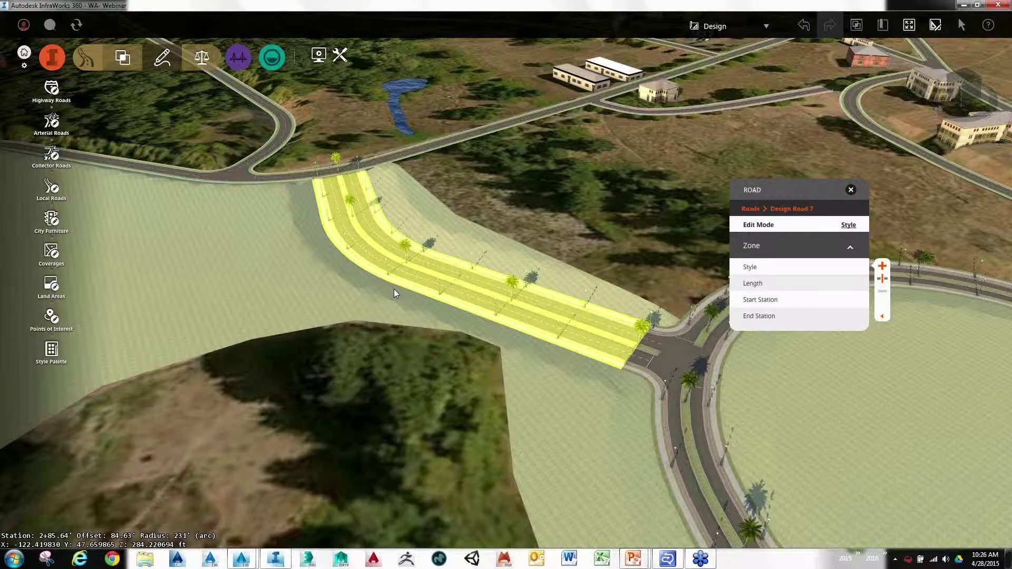
{"action": "key", "text": "Escape"}
{"action": "scroll", "coordinate": [394, 289], "scroll_direction": "up", "scroll_amount": 1}
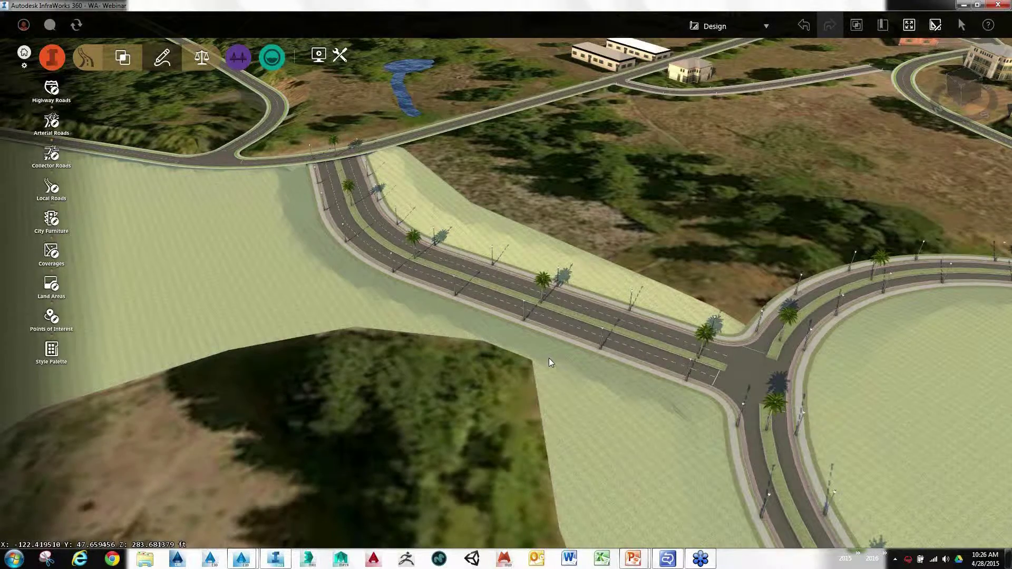
{"action": "scroll", "coordinate": [527, 352], "scroll_direction": "up", "scroll_amount": 2}
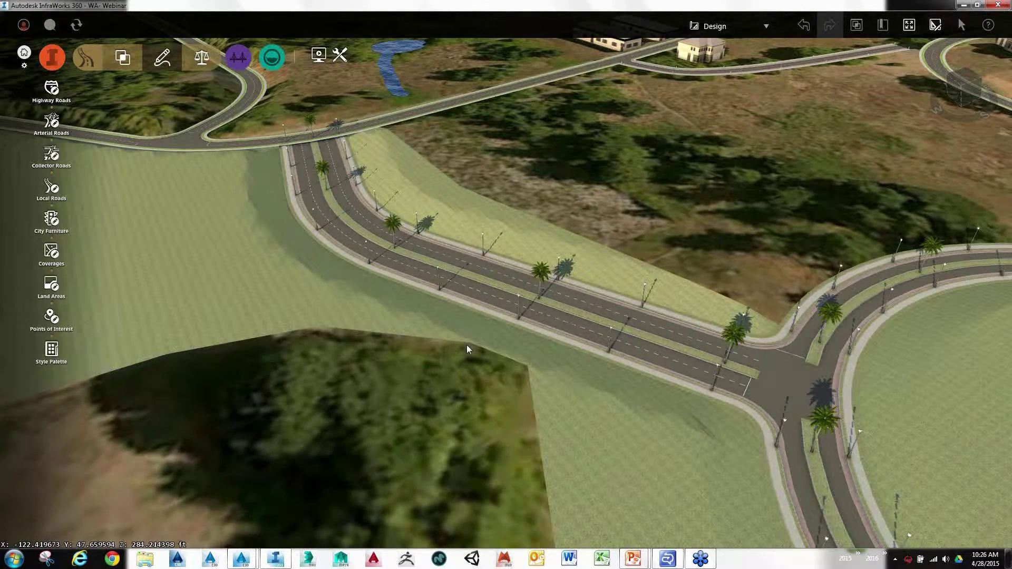
{"action": "middle_click_drag", "start_coordinate": [466, 345], "coordinate": [390, 362]}
{"action": "left_click", "coordinate": [495, 315]}
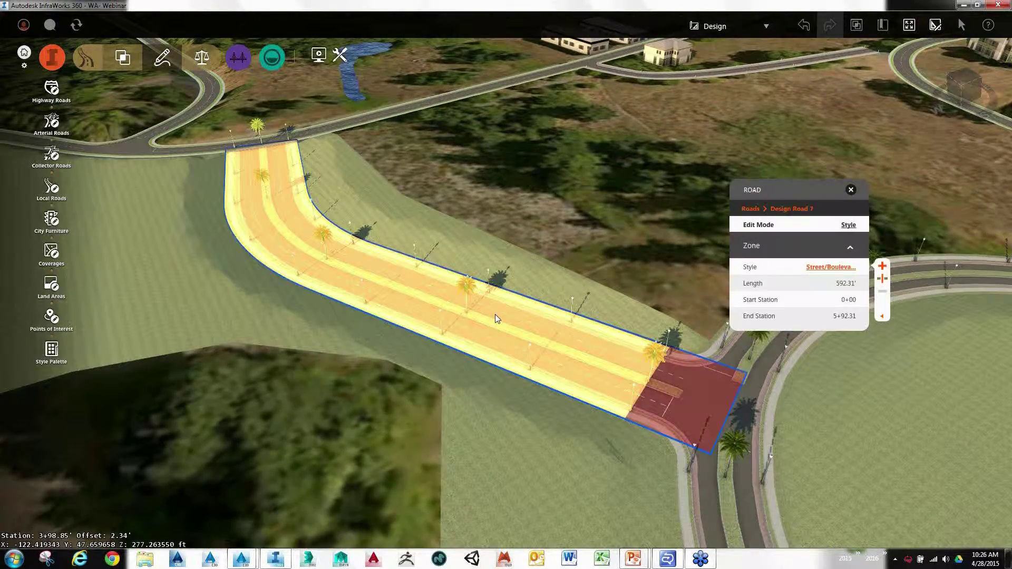
{"action": "left_click", "coordinate": [846, 225]}
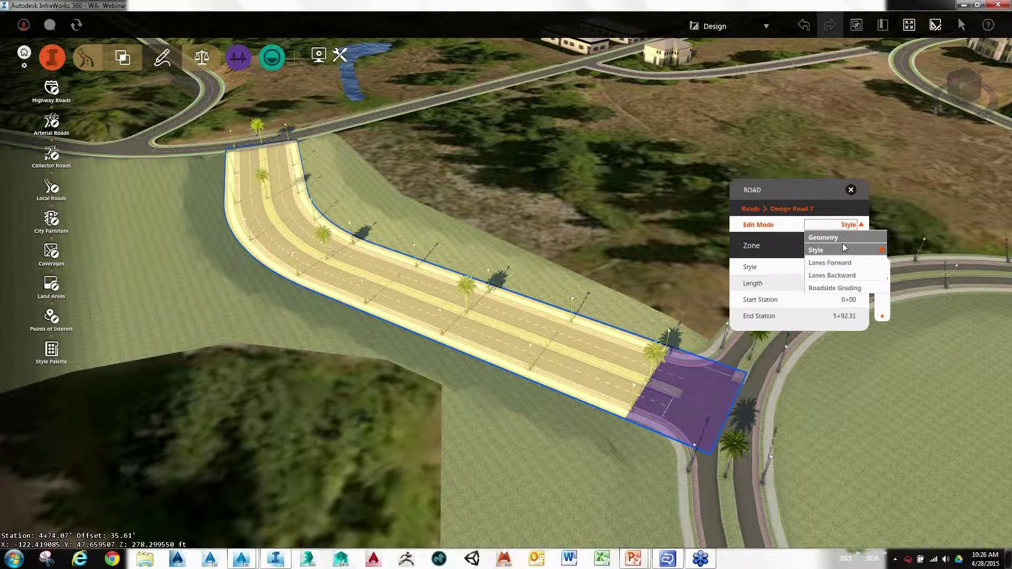
{"action": "left_click", "coordinate": [843, 241]}
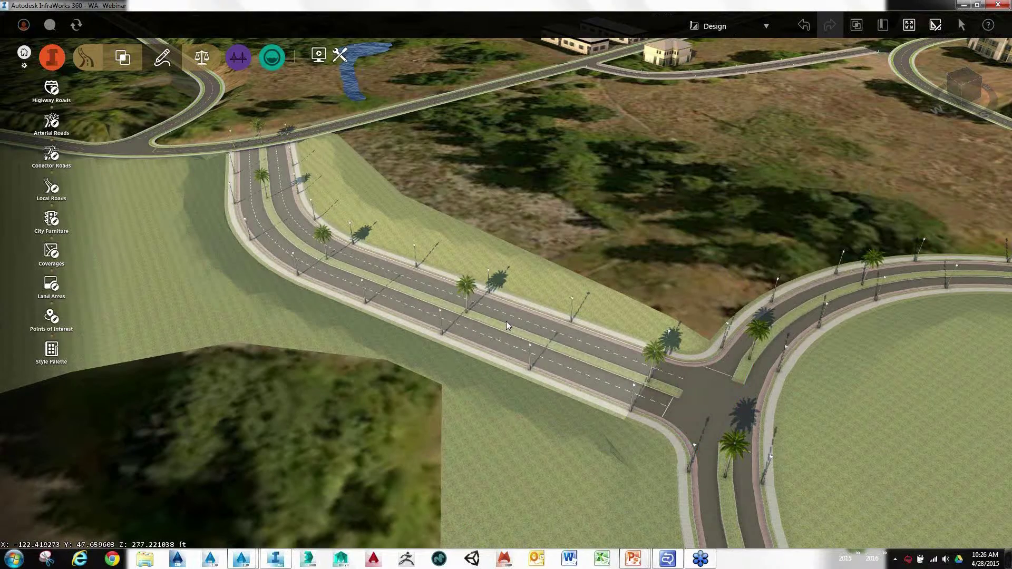
Add a PVI on the straight part of the new road and set its vertical curve length to 150 ft
{"action": "right_click", "coordinate": [484, 322]}
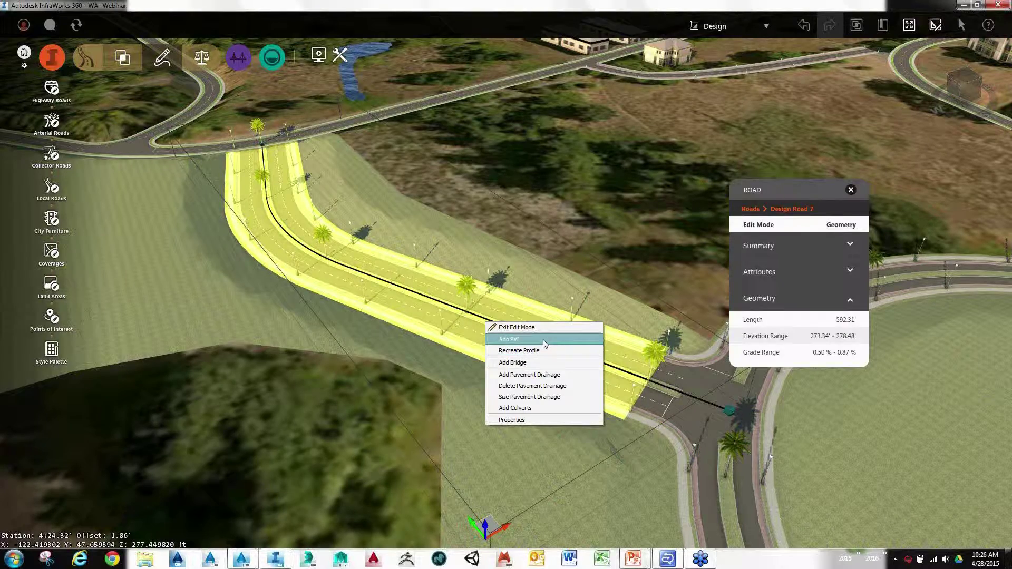
{"action": "left_click", "coordinate": [545, 343]}
{"action": "left_click", "coordinate": [467, 325]}
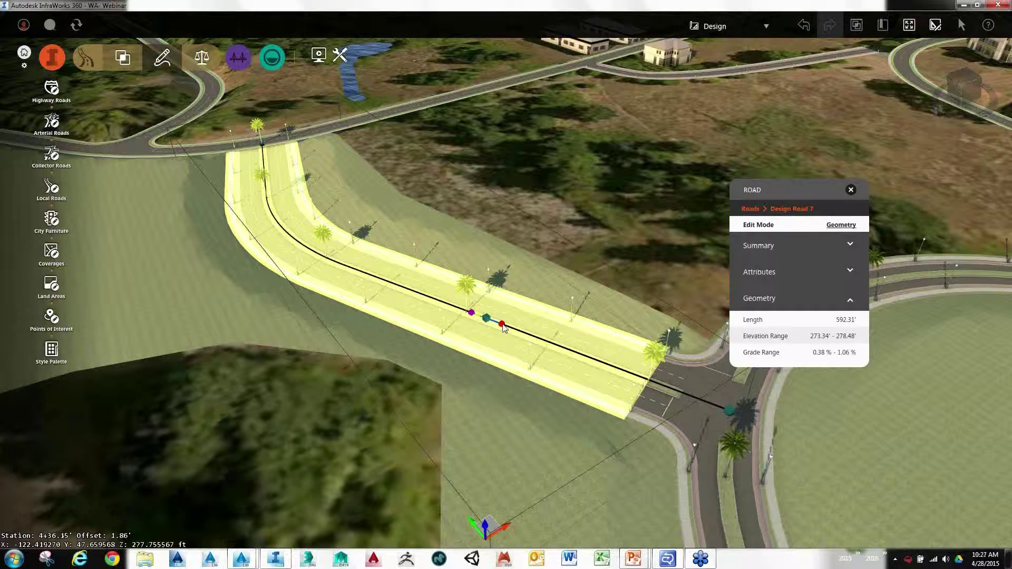
{"action": "left_click", "coordinate": [503, 326]}
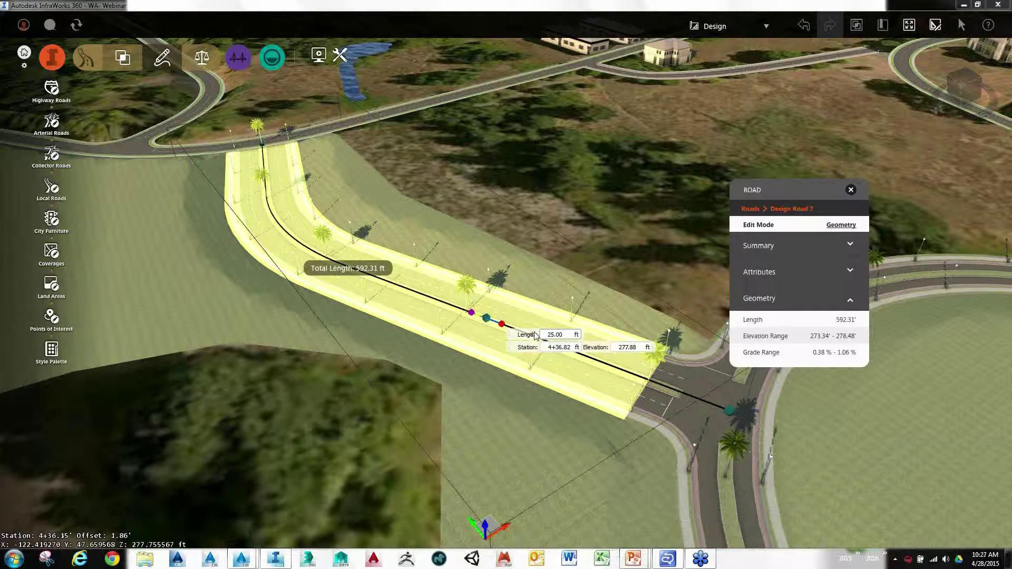
{"action": "left_click_drag", "start_coordinate": [564, 335], "coordinate": [539, 335]}
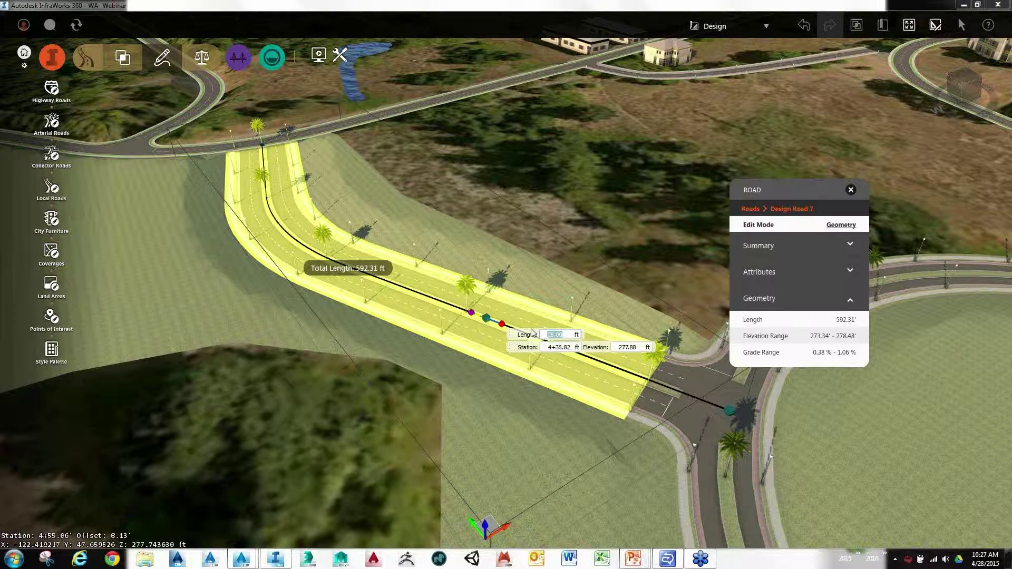
{"action": "type", "text": "150"}
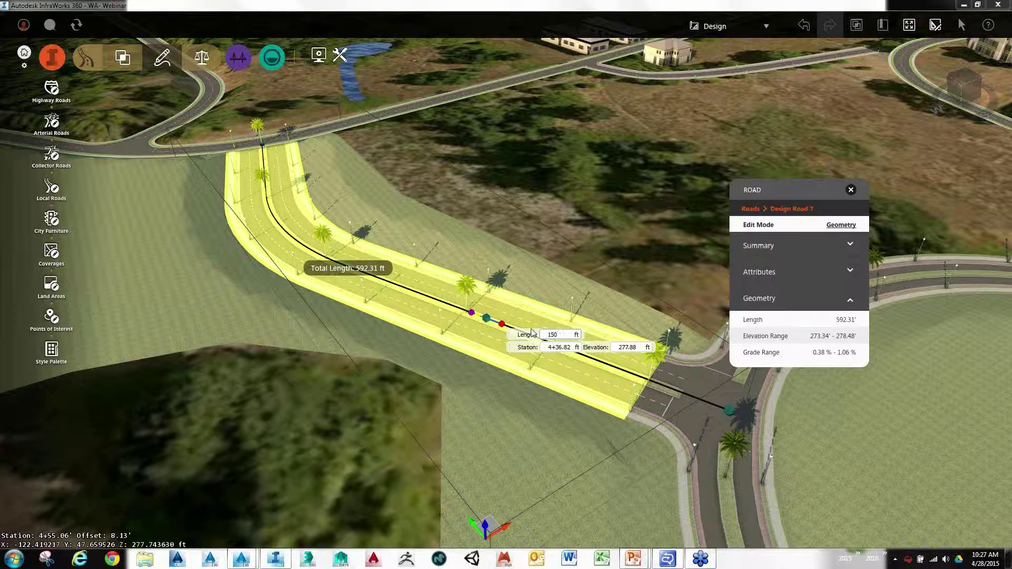
{"action": "key", "text": "Return"}
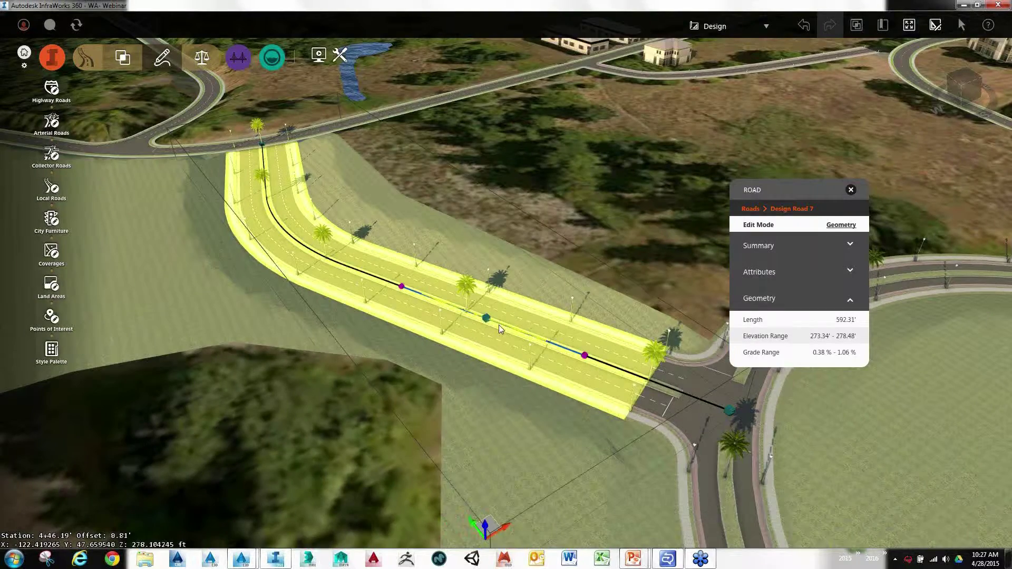
Raise the new PVI slightly in the model and show the road in the profile view
{"action": "left_click", "coordinate": [486, 320]}
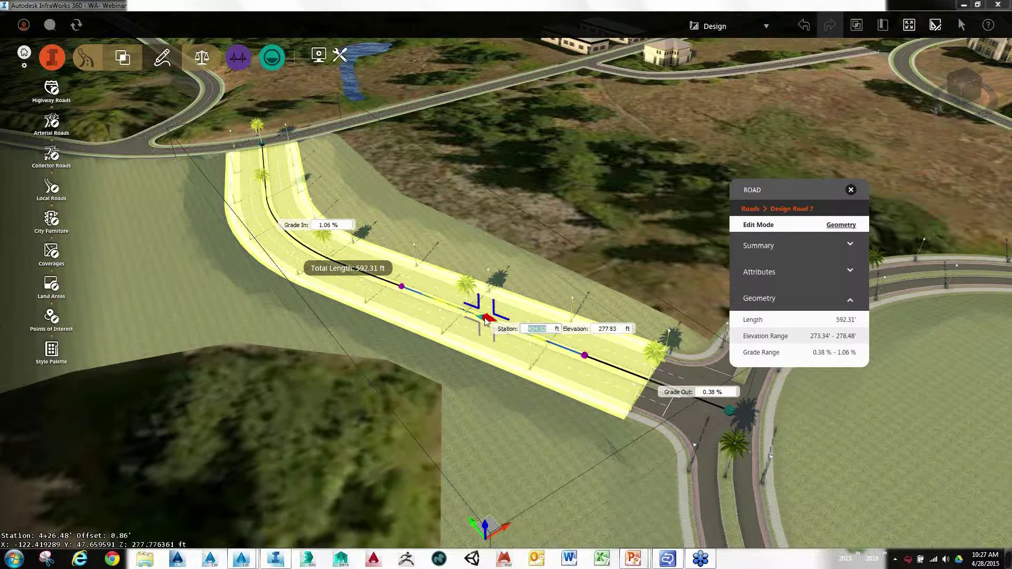
{"action": "left_click_drag", "start_coordinate": [485, 320], "coordinate": [485, 310]}
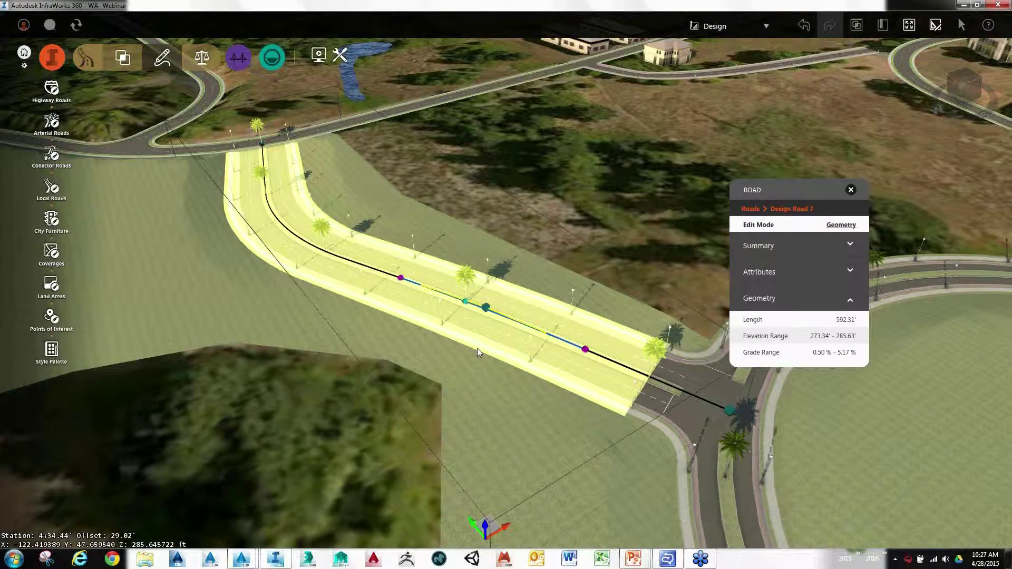
{"action": "scroll", "coordinate": [478, 352], "scroll_direction": "up", "scroll_amount": 2}
{"action": "middle_click_drag", "start_coordinate": [480, 349], "coordinate": [487, 316], "text": "shift"}
{"action": "right_click", "coordinate": [487, 316]}
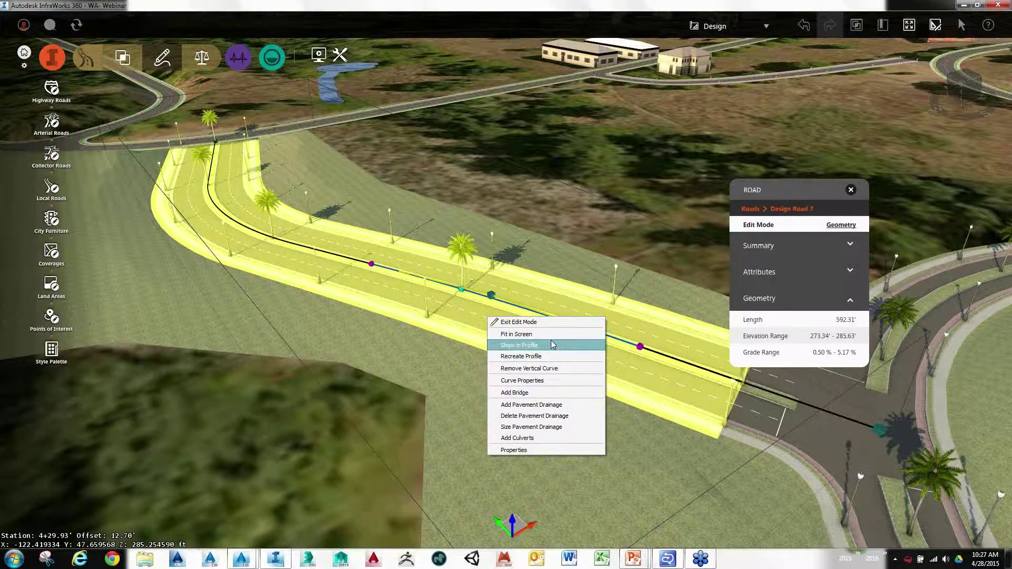
{"action": "left_click", "coordinate": [552, 344]}
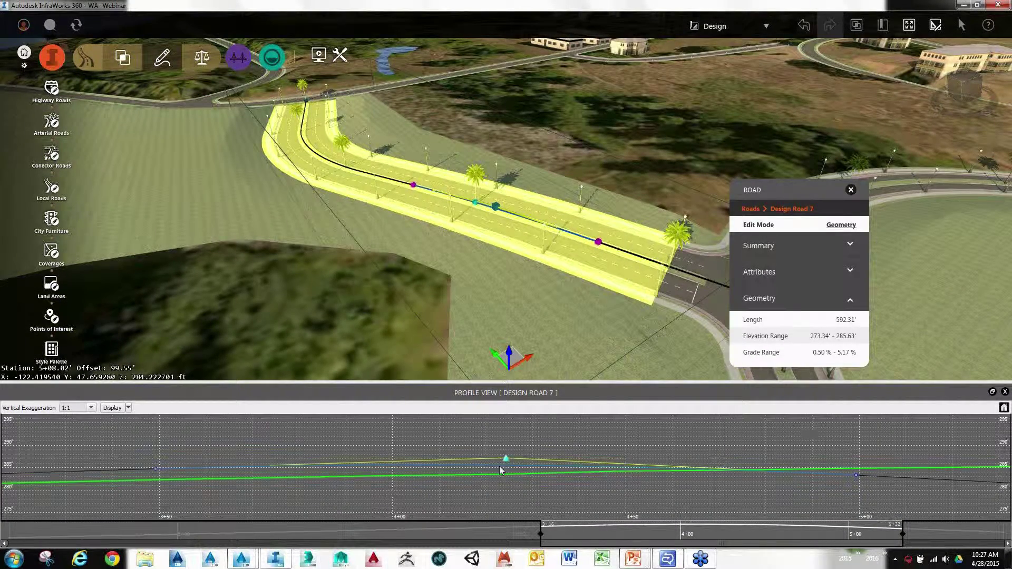
Reposition the PVI in the profile to about station 4+14 and elevation 286.4 ft, and deselect the road
{"action": "left_click_drag", "start_coordinate": [506, 458], "coordinate": [503, 452]}
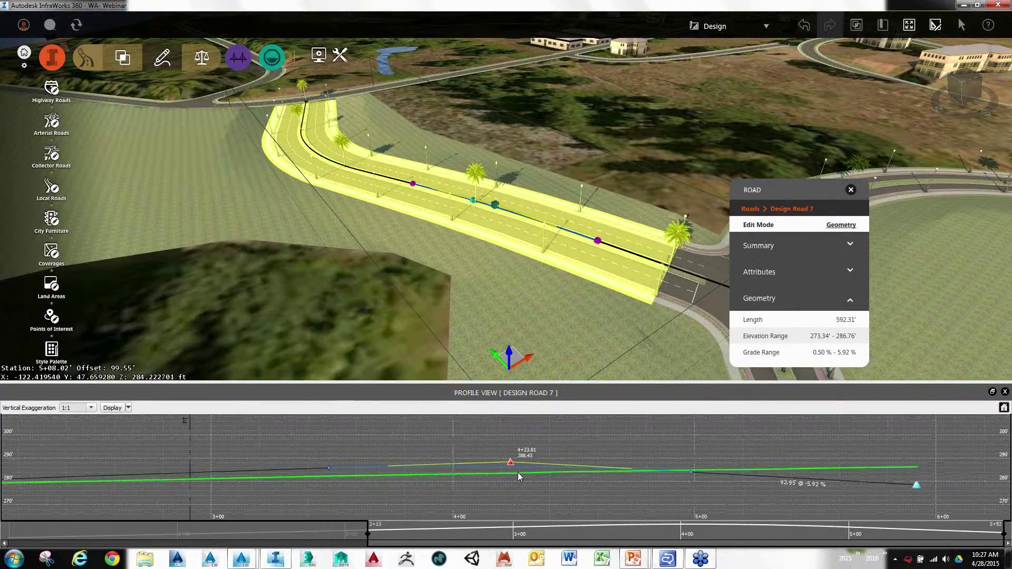
{"action": "scroll", "coordinate": [518, 477], "scroll_direction": "down", "scroll_amount": 1}
{"action": "scroll", "coordinate": [489, 497], "scroll_direction": "up", "scroll_amount": 2}
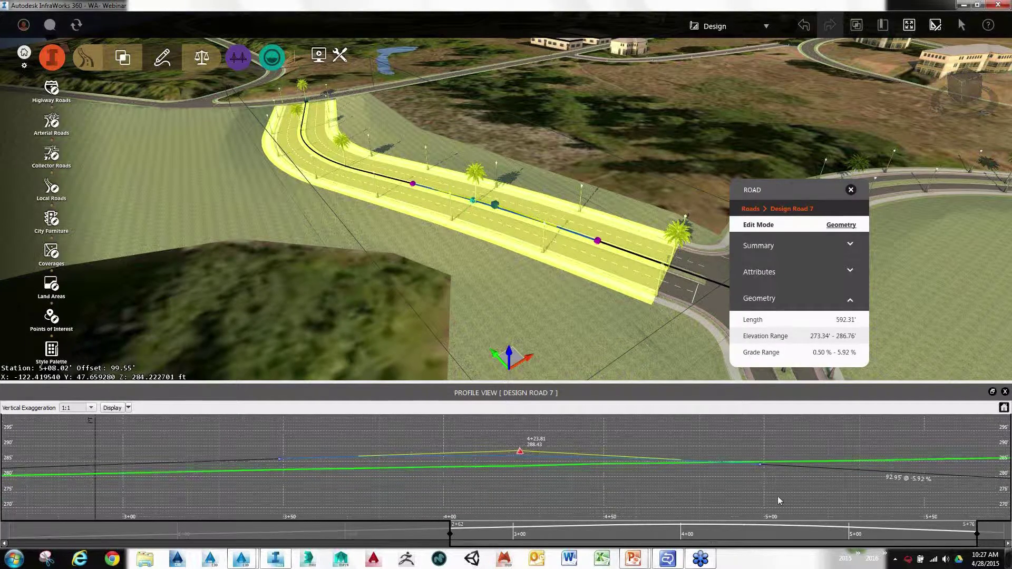
{"action": "left_click_drag", "start_coordinate": [520, 453], "coordinate": [489, 462]}
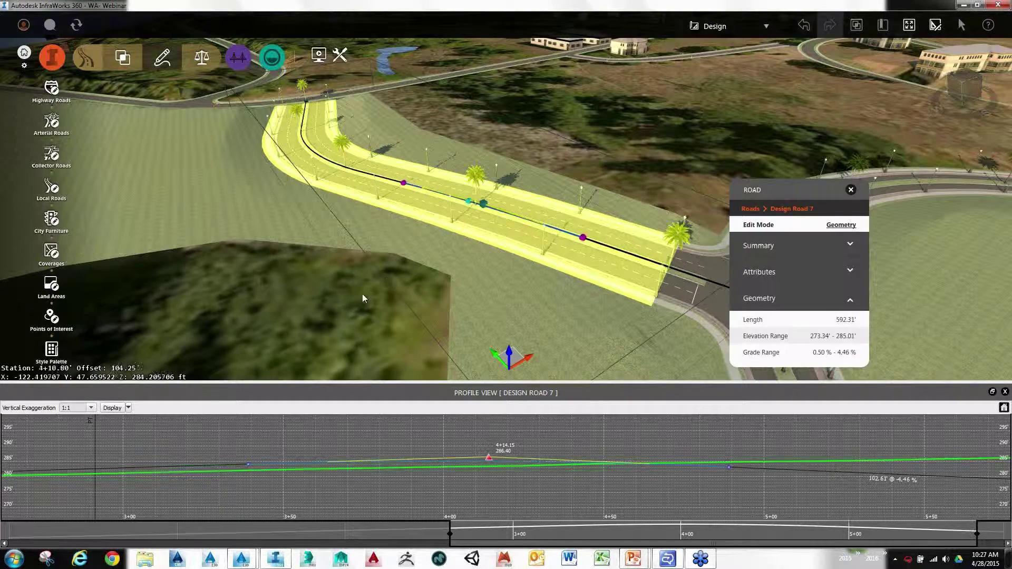
{"action": "left_click", "coordinate": [399, 289]}
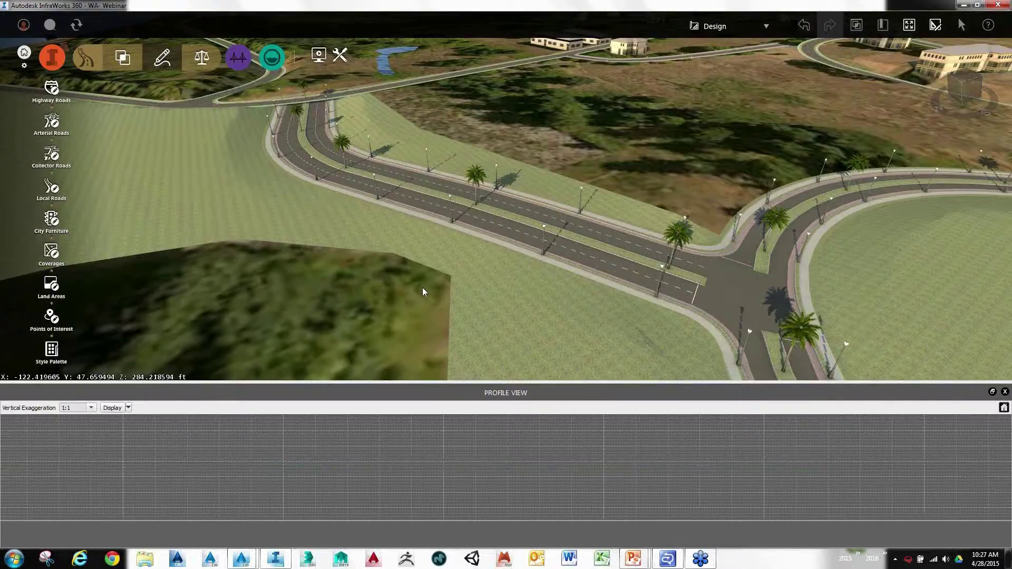
Select the intersection of the new boulevard and the circular road, and move its property card clear of the profile view
{"action": "scroll", "coordinate": [422, 287], "scroll_direction": "down", "scroll_amount": 5}
{"action": "left_click_drag", "start_coordinate": [495, 280], "coordinate": [433, 238]}
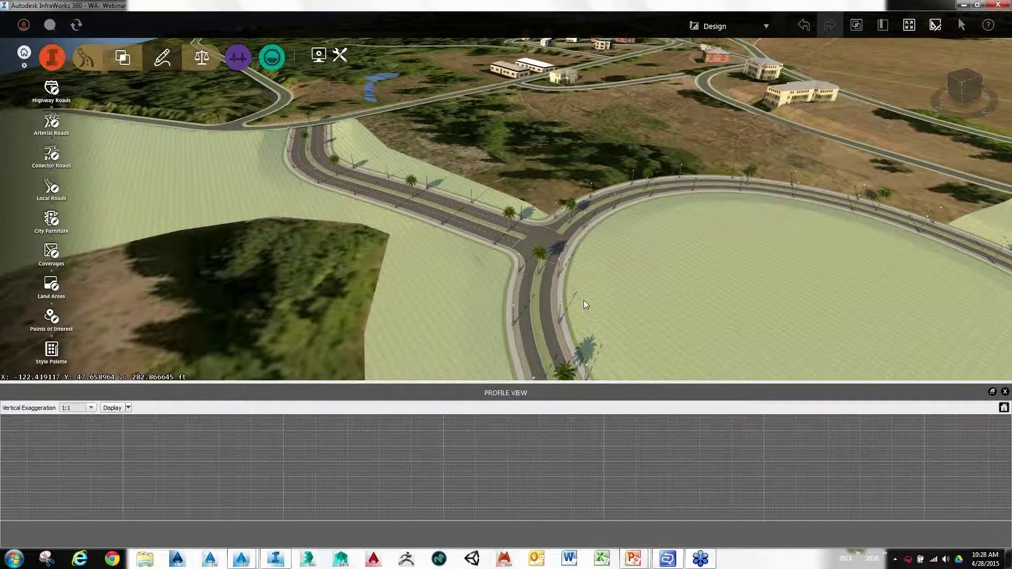
{"action": "middle_click_drag", "start_coordinate": [584, 305], "coordinate": [415, 285]}
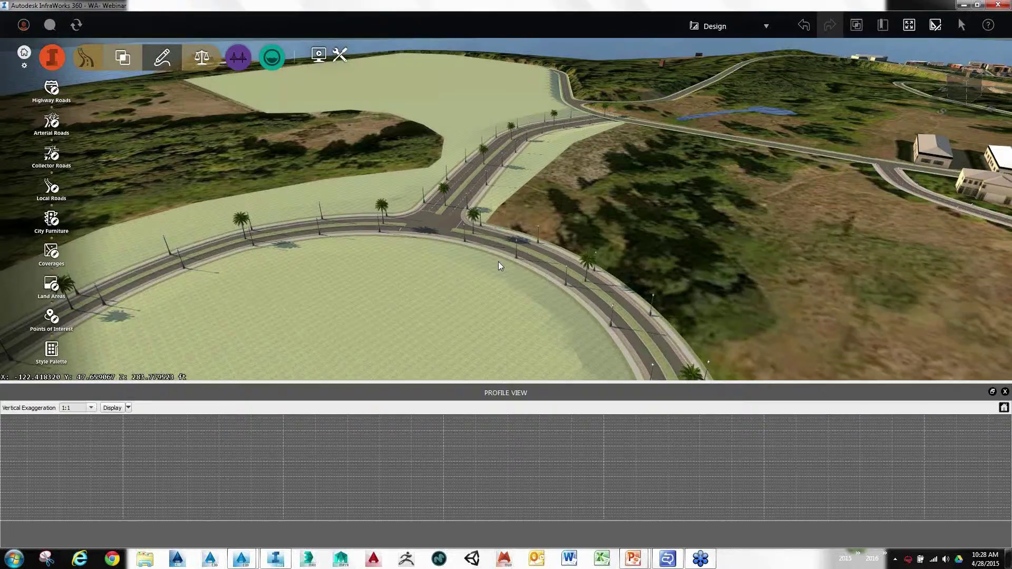
{"action": "scroll", "coordinate": [432, 213], "scroll_direction": "up", "scroll_amount": 2}
{"action": "middle_click_drag", "start_coordinate": [431, 213], "coordinate": [539, 312]}
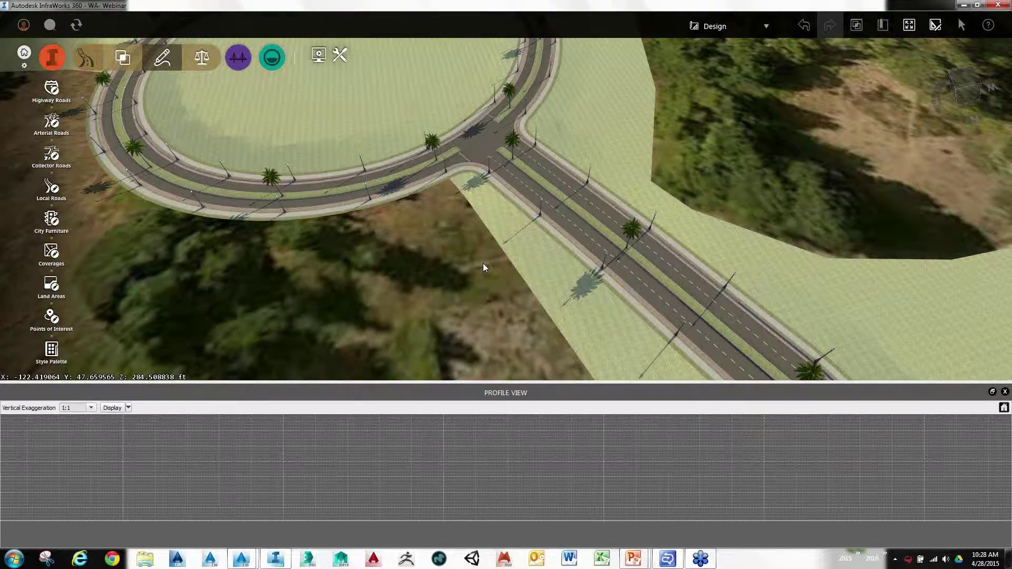
{"action": "middle_click_drag", "start_coordinate": [483, 264], "coordinate": [550, 241]}
{"action": "scroll", "coordinate": [550, 242], "scroll_direction": "up", "scroll_amount": 2}
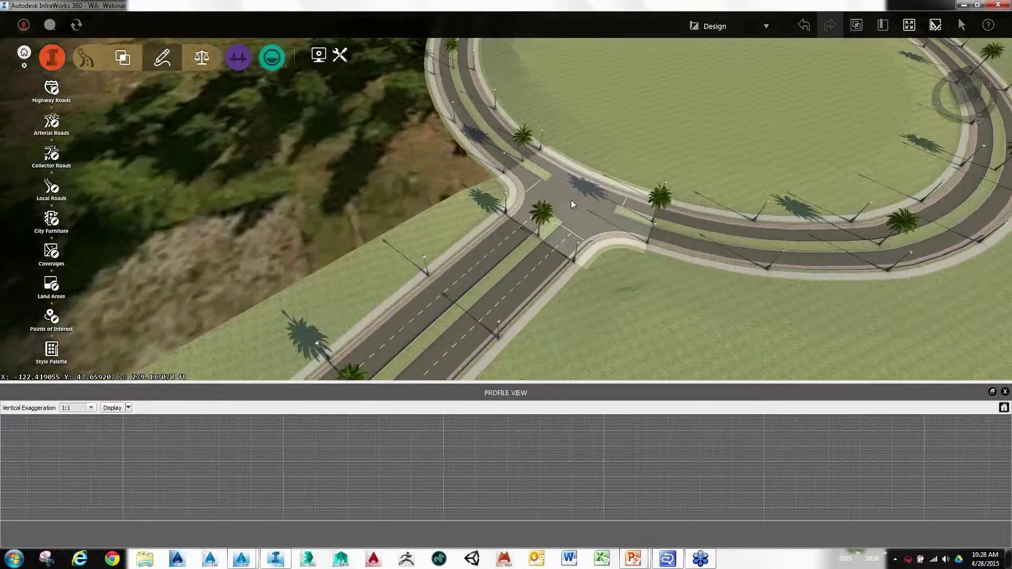
{"action": "scroll", "coordinate": [529, 231], "scroll_direction": "up", "scroll_amount": 2}
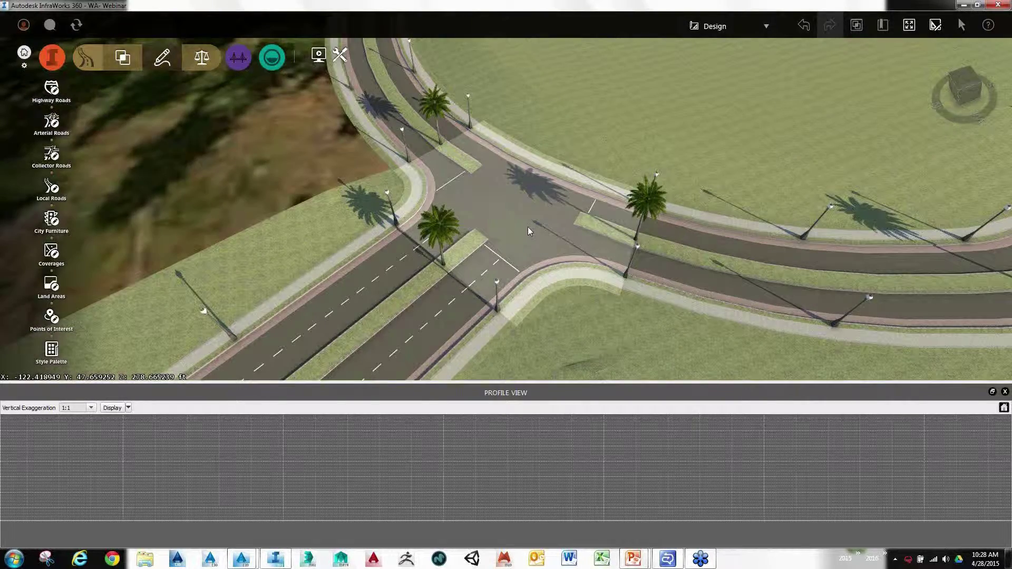
{"action": "middle_click_drag", "start_coordinate": [527, 227], "coordinate": [534, 189]}
{"action": "left_click", "coordinate": [534, 191]}
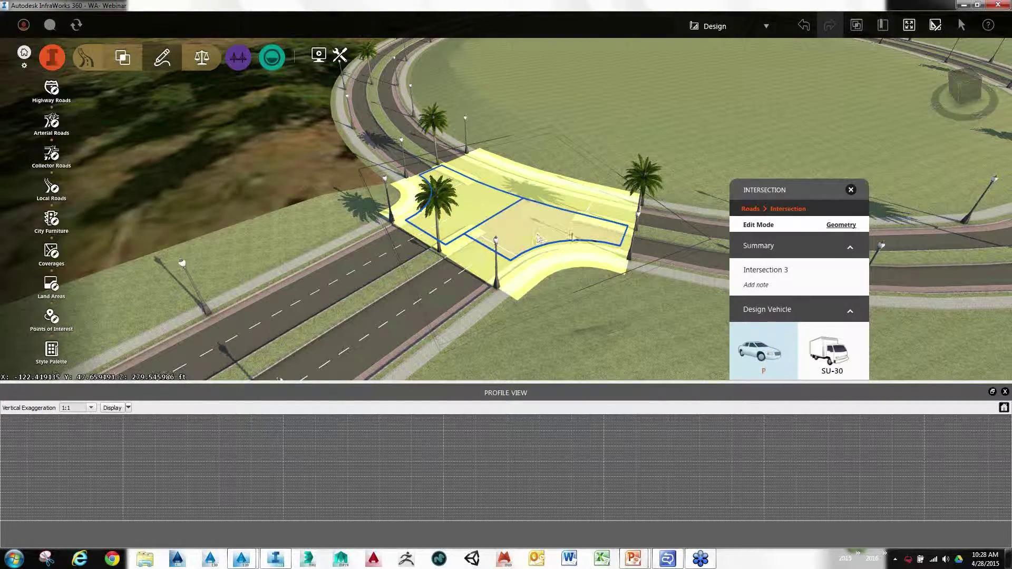
{"action": "left_click_drag", "start_coordinate": [784, 189], "coordinate": [786, 109]}
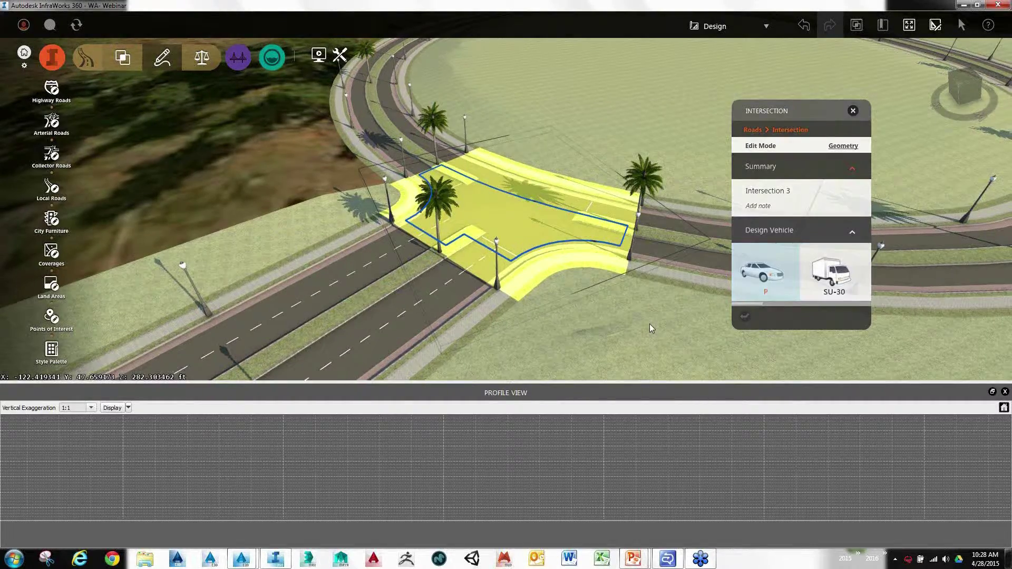
Try SU-30 and SU-40 as the intersection's design vehicle, and deselect the intersection to inspect the reshaped curb returns
{"action": "left_click_drag", "start_coordinate": [649, 324], "coordinate": [489, 178]}
{"action": "scroll", "coordinate": [490, 179], "scroll_direction": "down", "scroll_amount": 3}
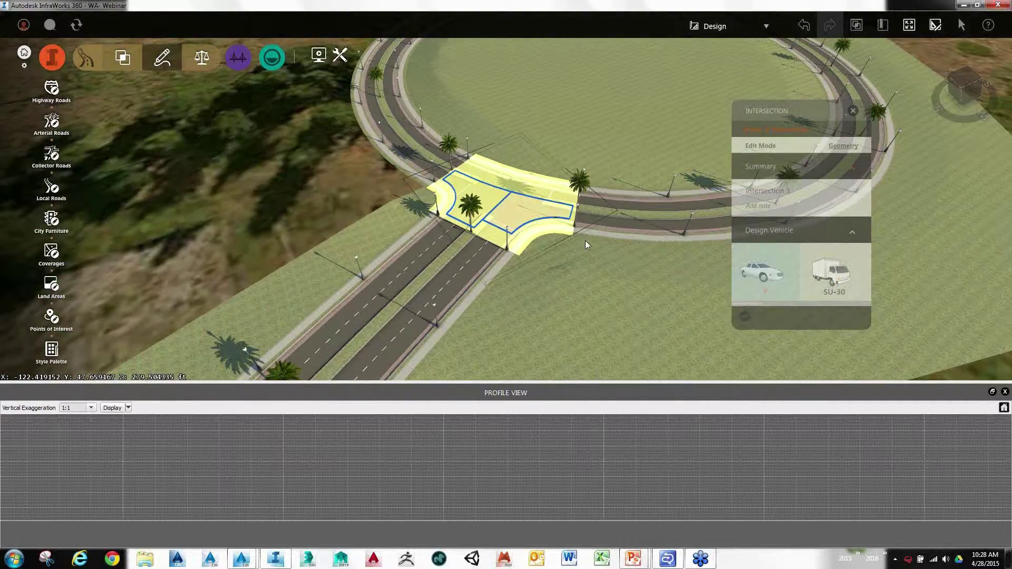
{"action": "left_click", "coordinate": [833, 273]}
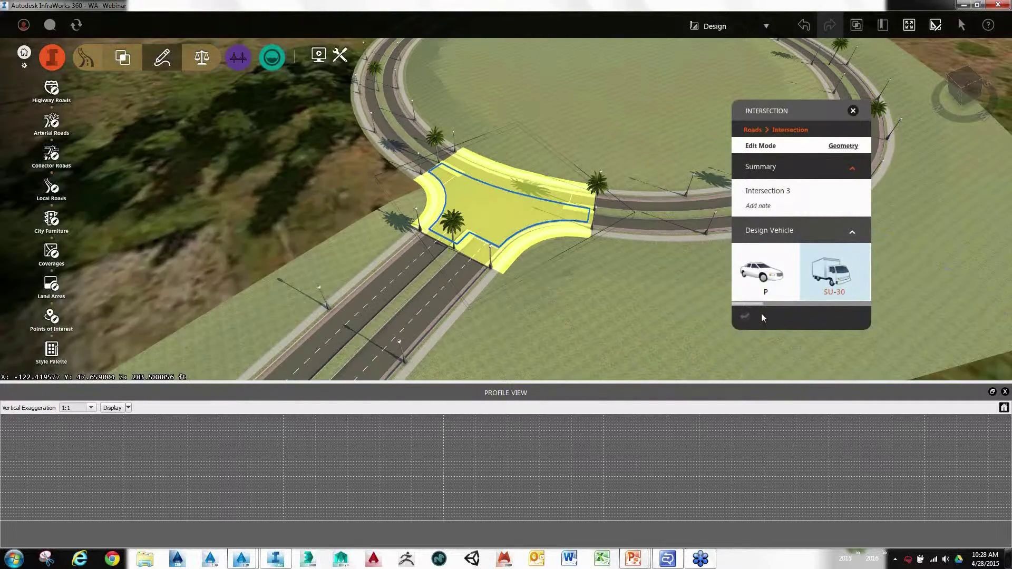
{"action": "scroll", "coordinate": [769, 309], "scroll_direction": "down", "scroll_amount": 1}
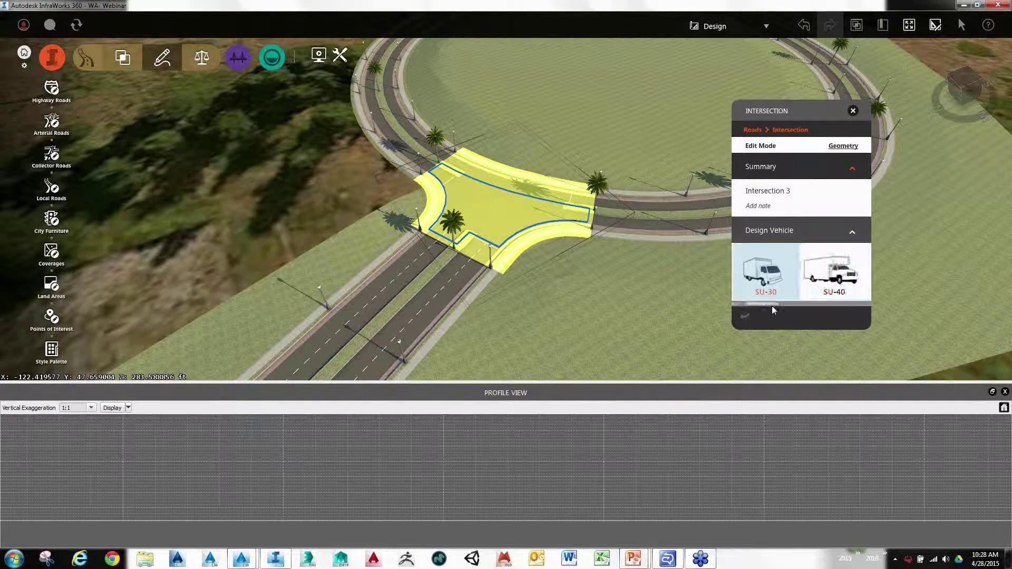
{"action": "left_click", "coordinate": [818, 284]}
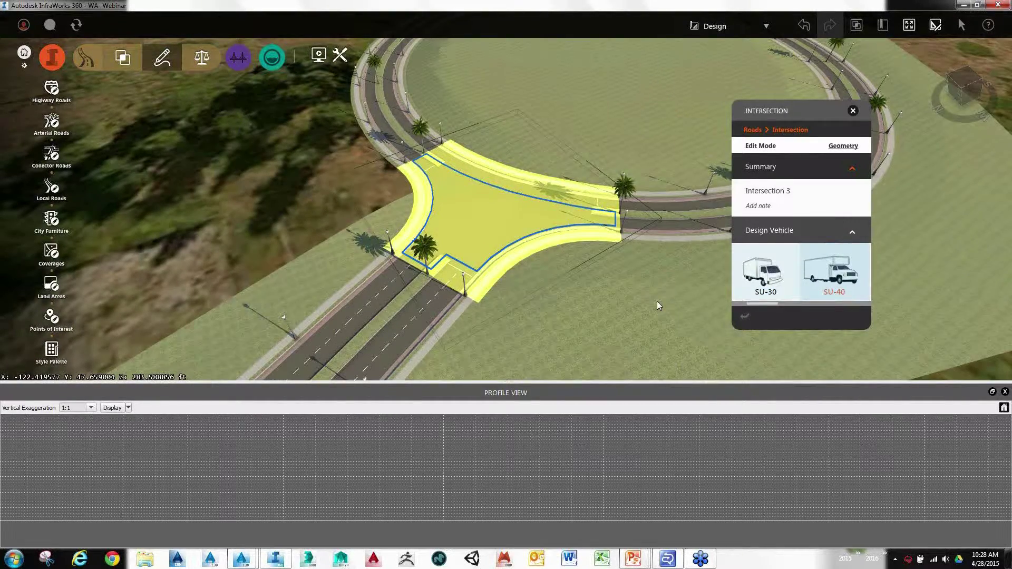
{"action": "left_click", "coordinate": [542, 271]}
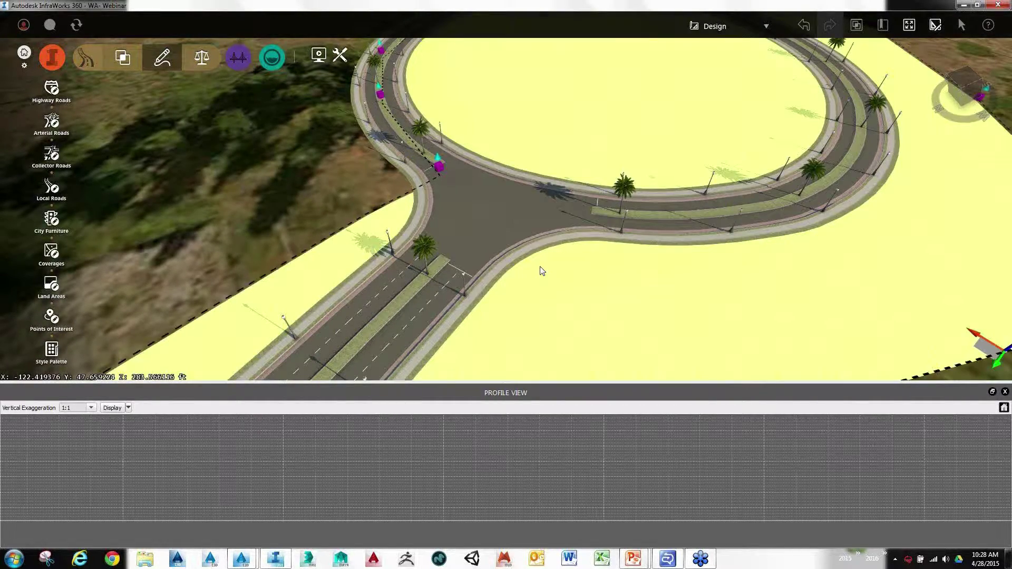
Try WB-40 as the design vehicle for the same intersection, and clear the selection
{"action": "left_click", "coordinate": [539, 264]}
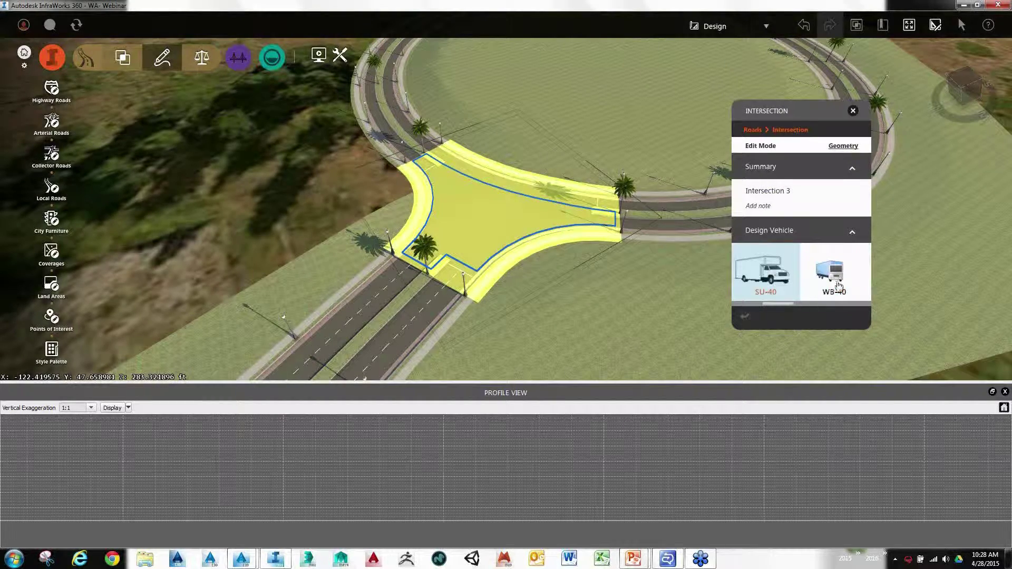
{"action": "left_click", "coordinate": [838, 285]}
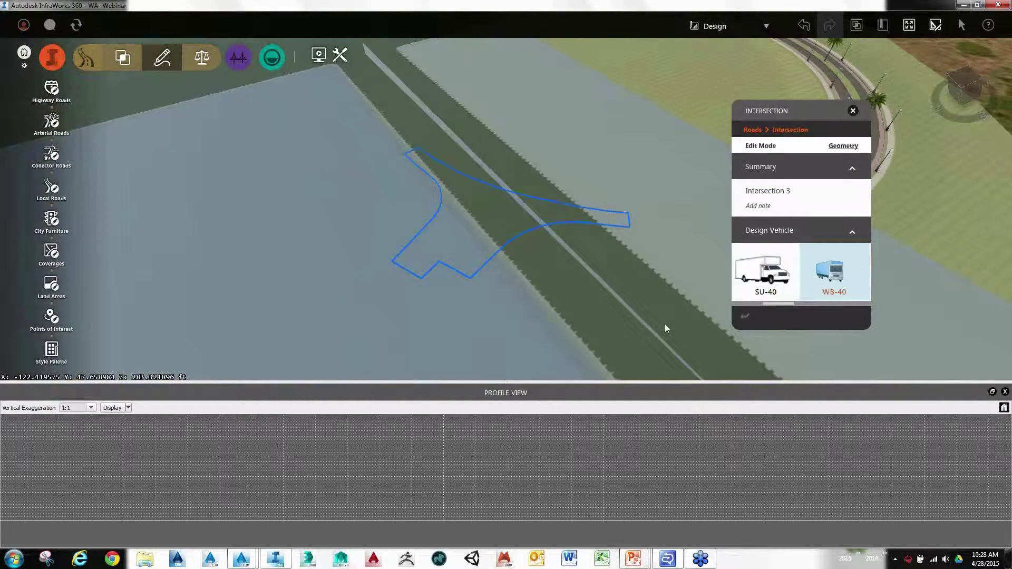
{"action": "left_click", "coordinate": [562, 289]}
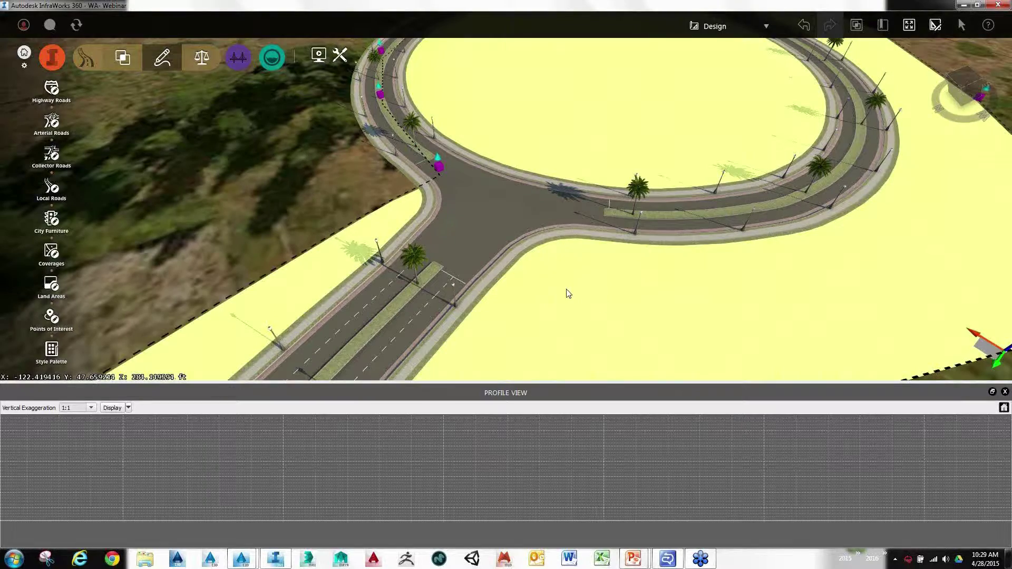
{"action": "key", "text": "Escape"}
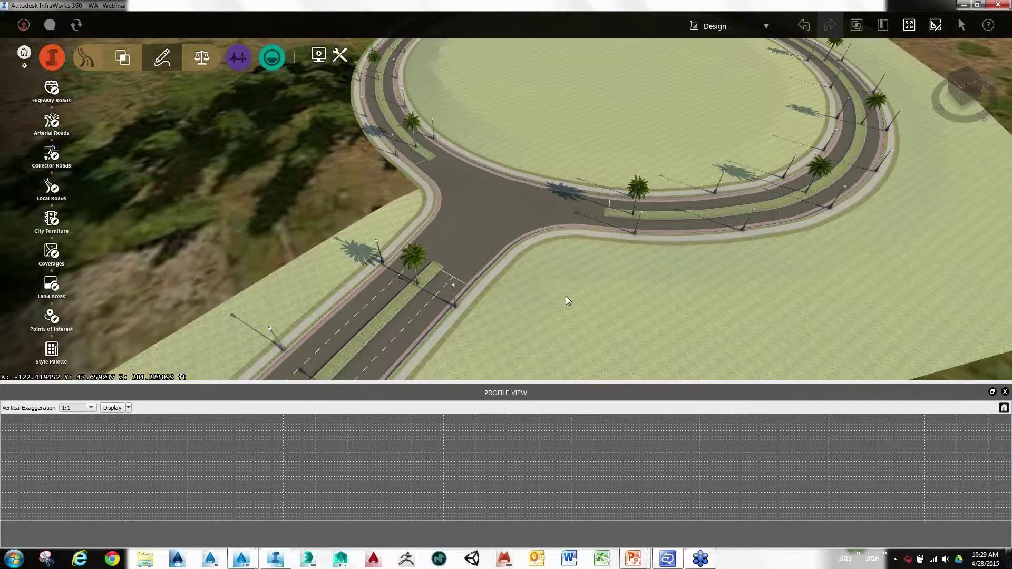
Set the intersection's design vehicle to WB-62 and clear the selection with the whole circular road in view
{"action": "left_click_drag", "start_coordinate": [565, 295], "coordinate": [532, 243]}
{"action": "left_click", "coordinate": [532, 243]}
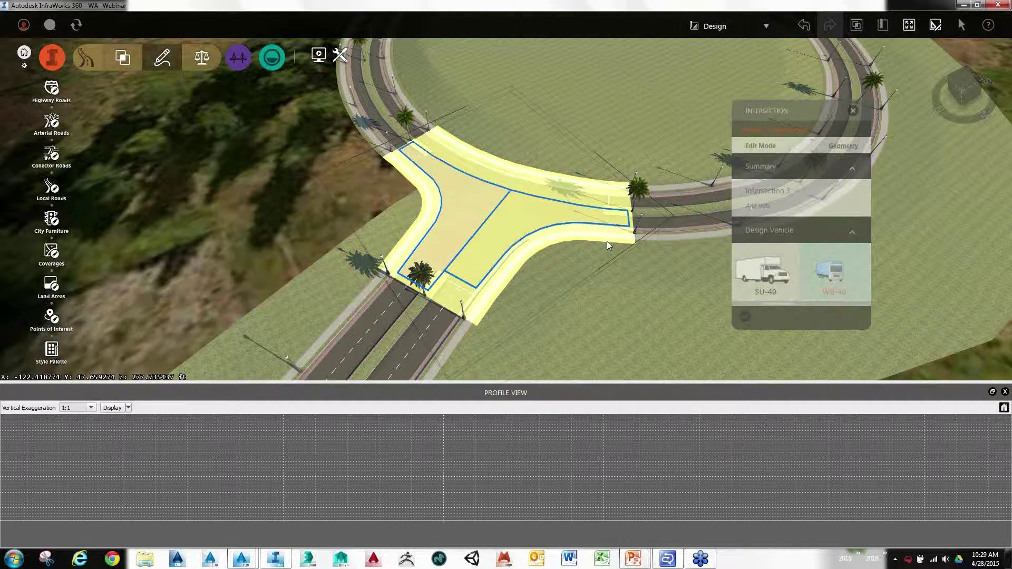
{"action": "left_click", "coordinate": [820, 303]}
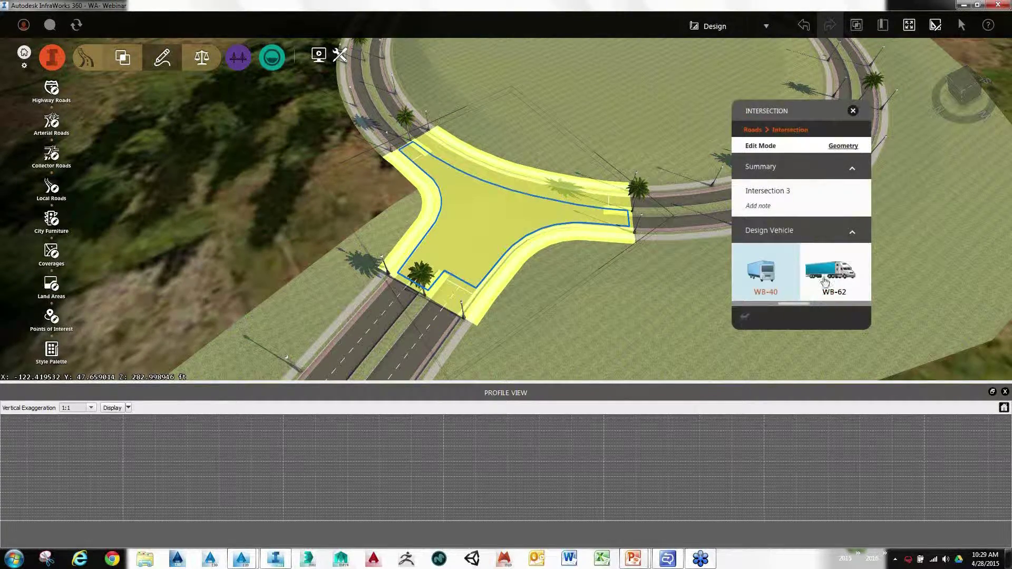
{"action": "left_click", "coordinate": [825, 282]}
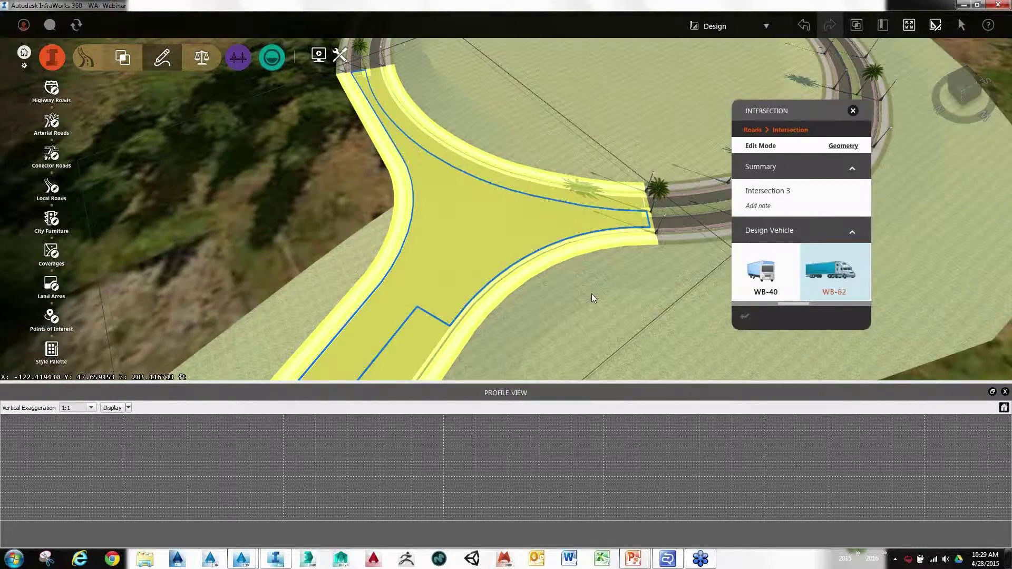
{"action": "left_click", "coordinate": [616, 307]}
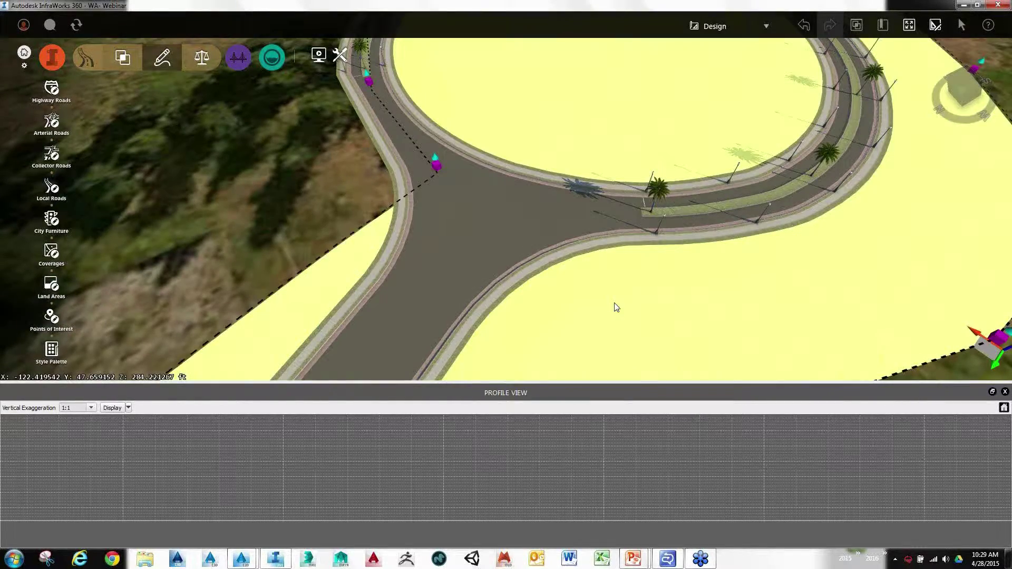
{"action": "scroll", "coordinate": [581, 299], "scroll_direction": "down", "scroll_amount": 2}
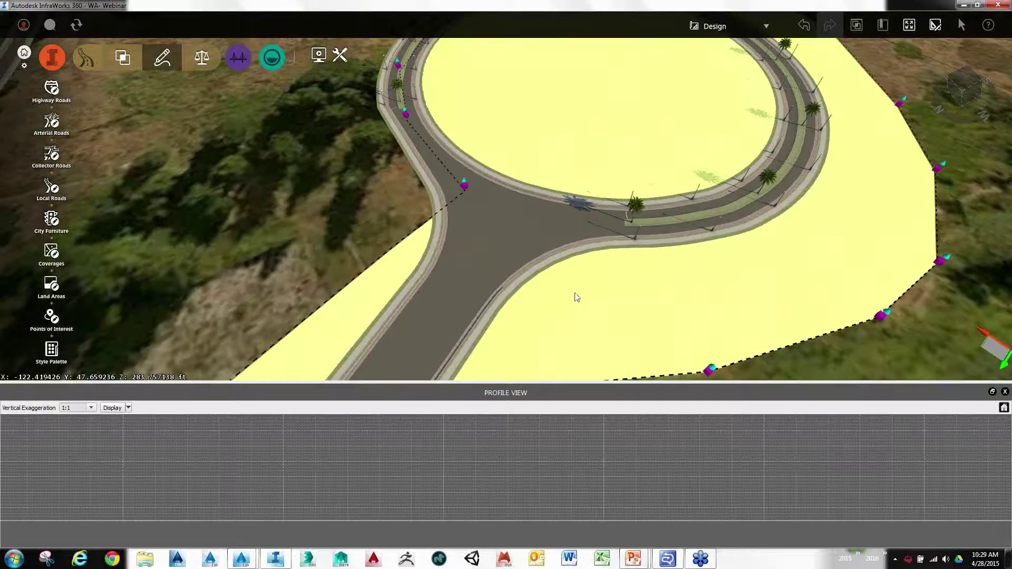
{"action": "scroll", "coordinate": [577, 297], "scroll_direction": "down", "scroll_amount": 2}
{"action": "left_click_drag", "start_coordinate": [598, 310], "coordinate": [600, 306]}
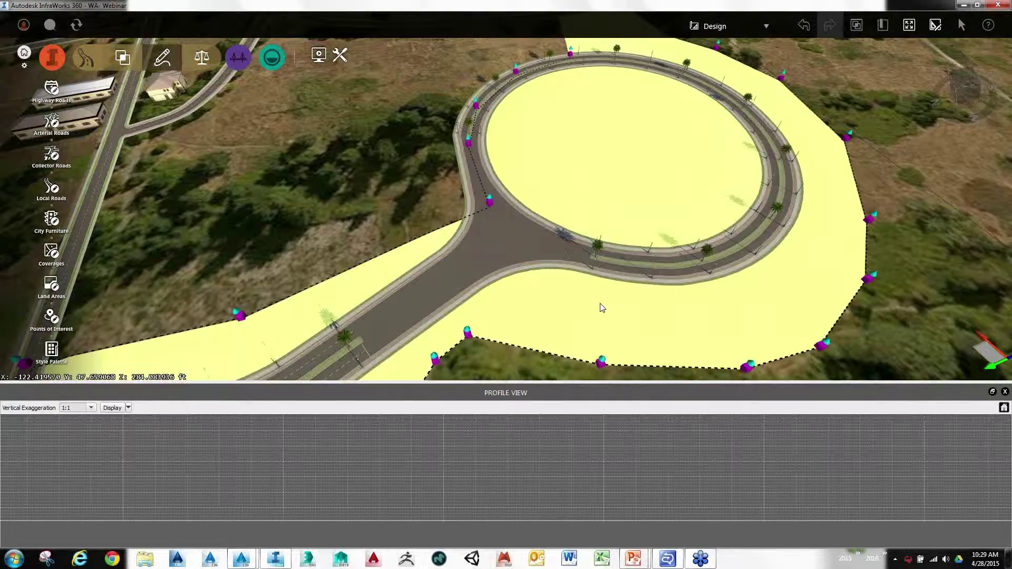
{"action": "key", "text": "Escape"}
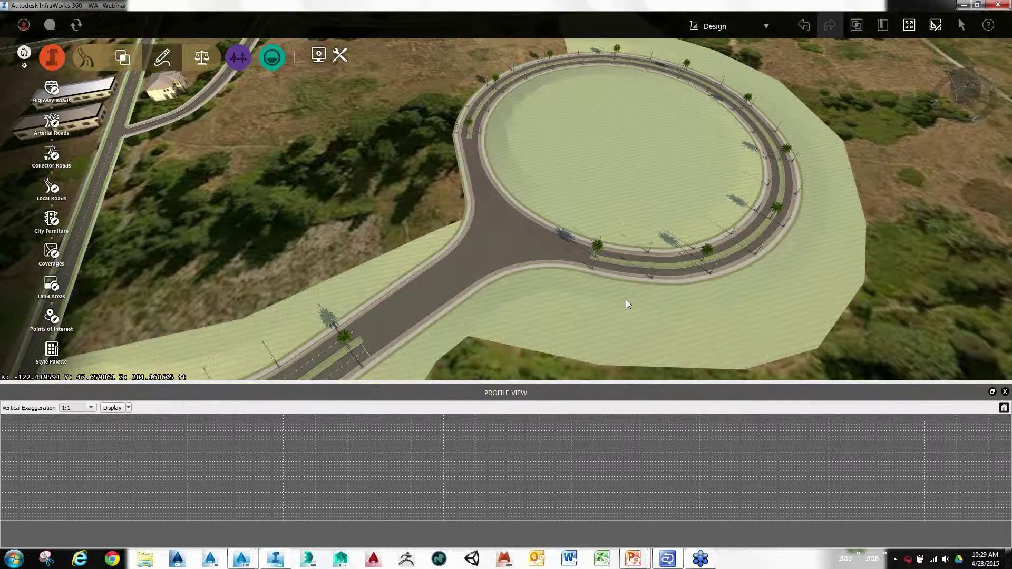
Close the profile view and show the new roads and their surroundings from straight above
{"action": "left_click_drag", "start_coordinate": [626, 300], "coordinate": [567, 287]}
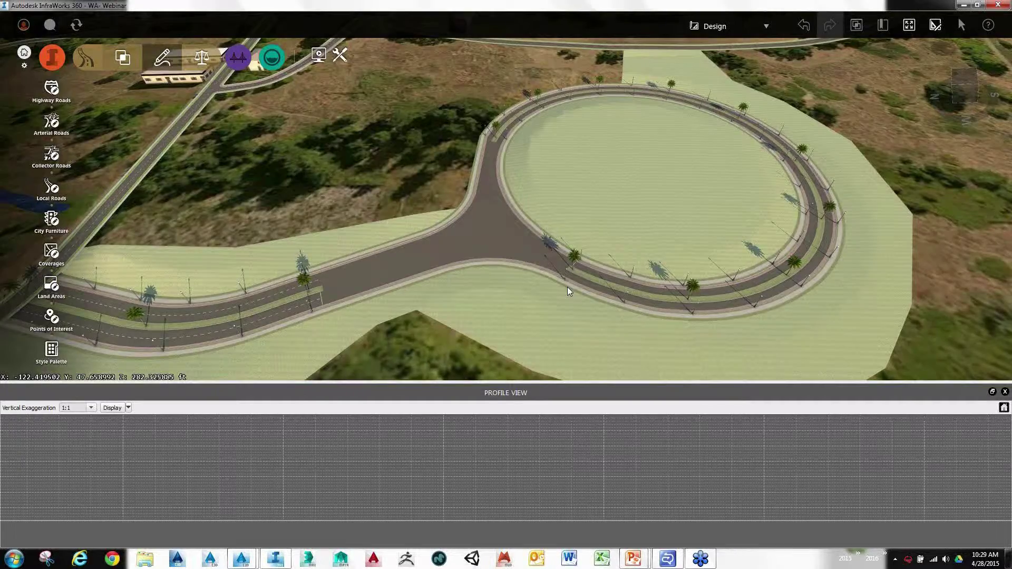
{"action": "scroll", "coordinate": [568, 287], "scroll_direction": "down", "scroll_amount": 2}
{"action": "scroll", "coordinate": [569, 289], "scroll_direction": "down", "scroll_amount": 3}
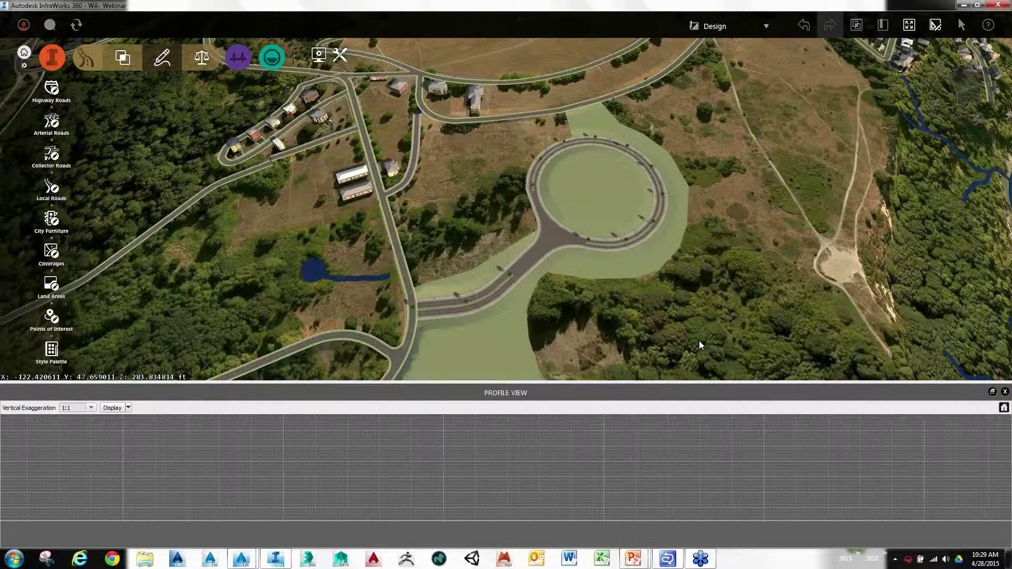
{"action": "middle_click_drag", "start_coordinate": [699, 340], "coordinate": [388, 328]}
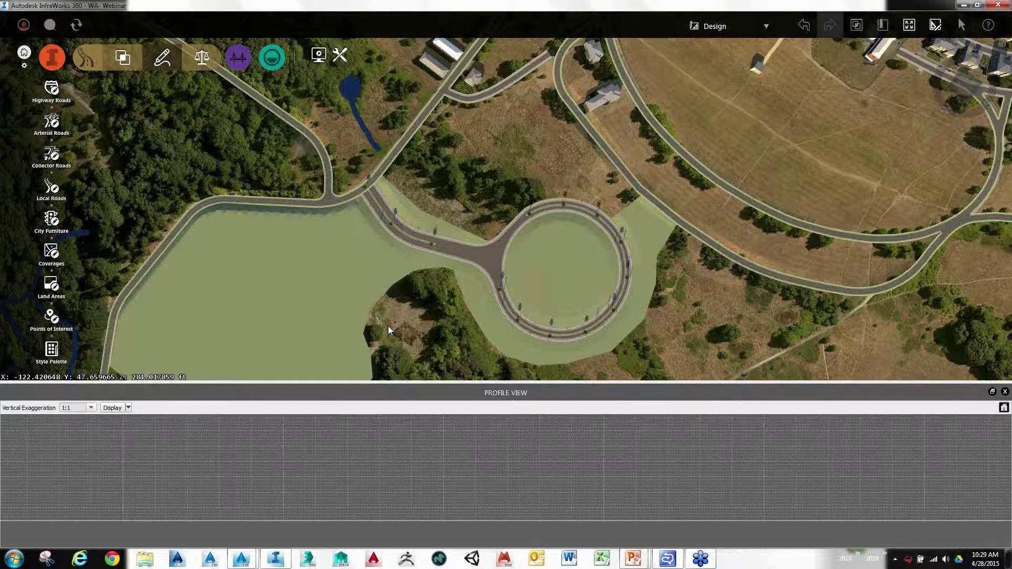
{"action": "left_click_drag", "start_coordinate": [388, 327], "coordinate": [1010, 444]}
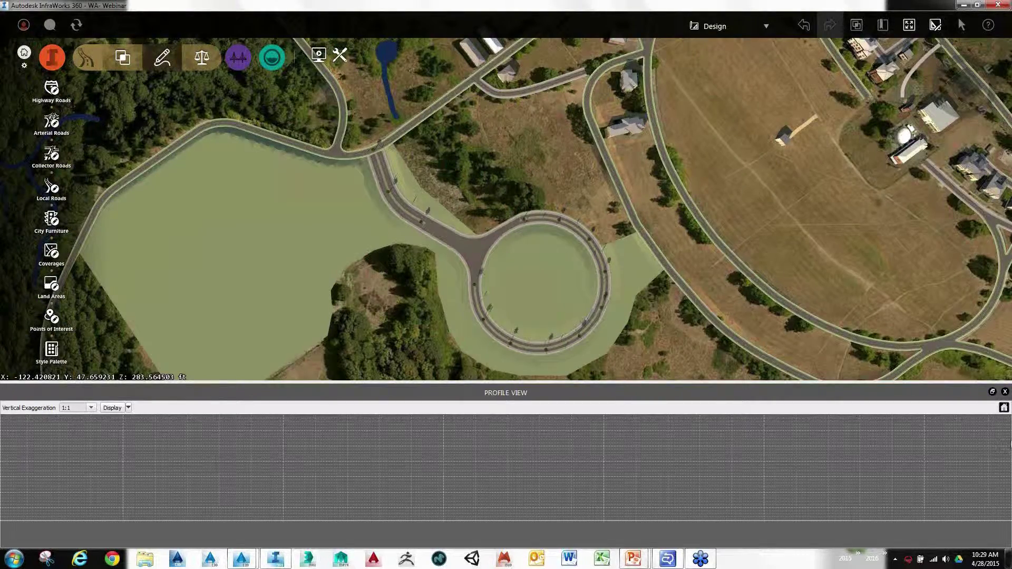
{"action": "left_click", "coordinate": [1005, 392]}
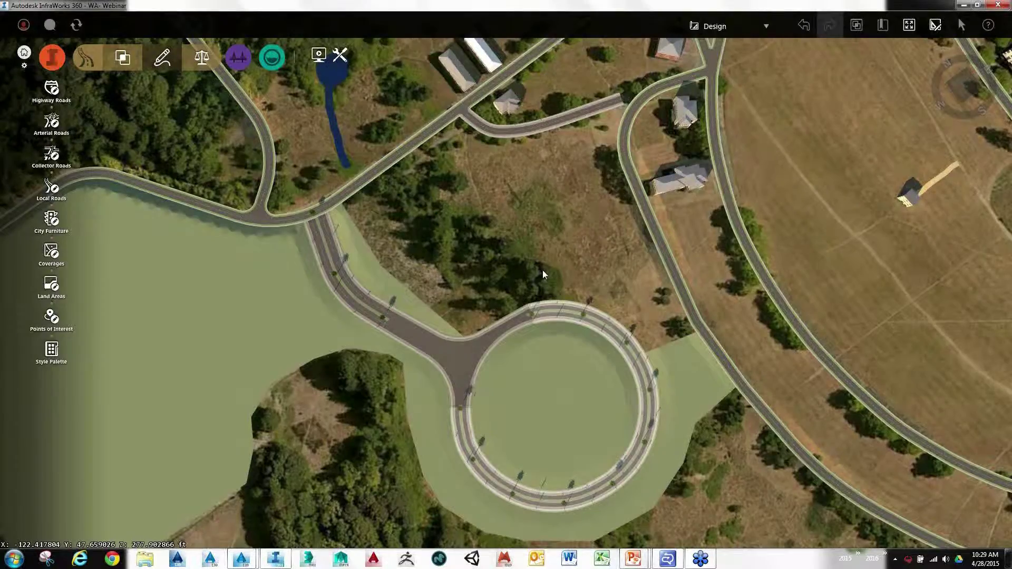
{"action": "scroll", "coordinate": [527, 237], "scroll_direction": "down", "scroll_amount": 3}
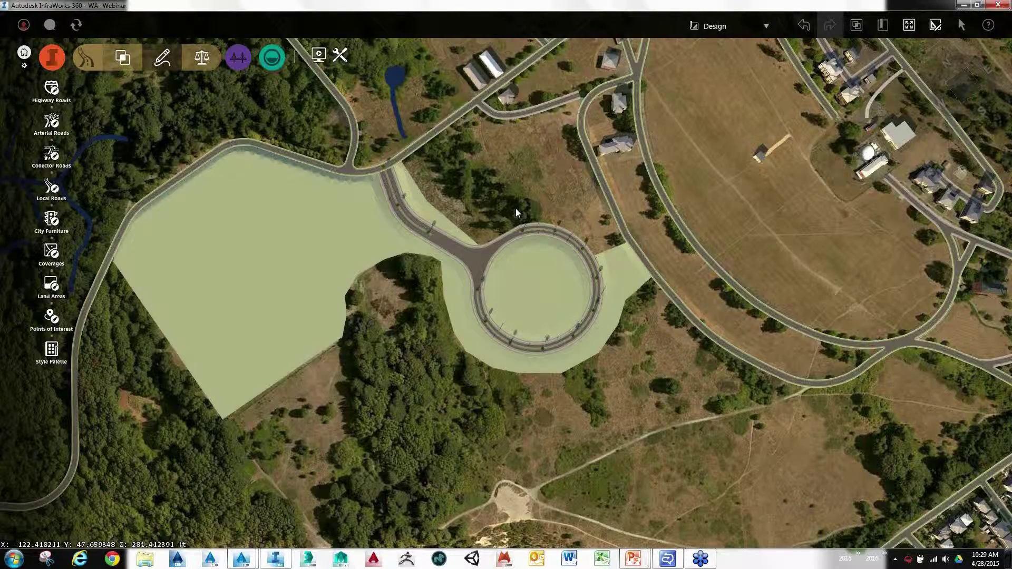
Draw a local road about 1551 ft long from the circular road through two bends across the open field to the residential street
{"action": "left_click_drag", "start_coordinate": [516, 213], "coordinate": [486, 100]}
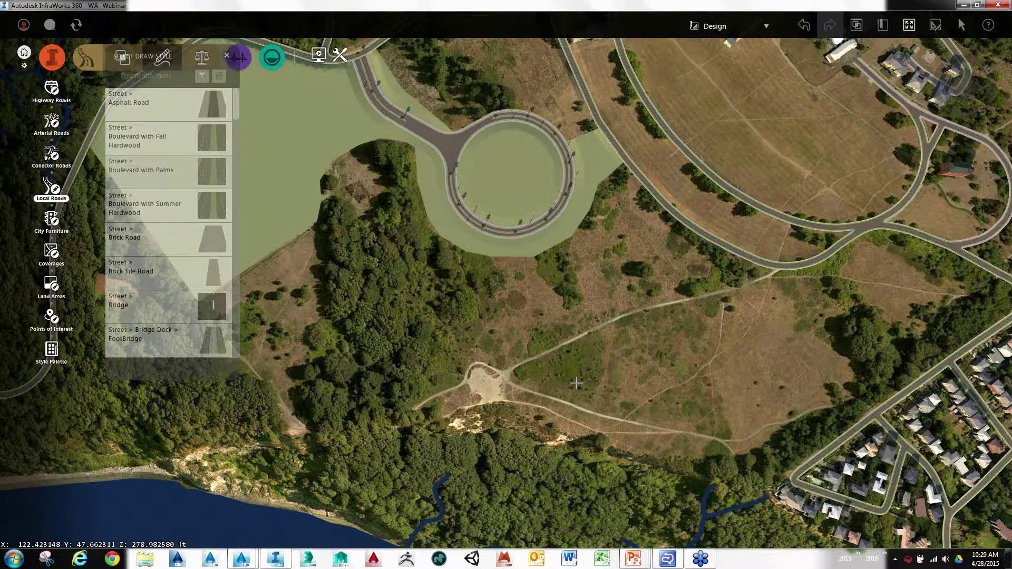
{"action": "left_click_drag", "start_coordinate": [576, 383], "coordinate": [541, 400]}
{"action": "middle_click_drag", "start_coordinate": [542, 401], "coordinate": [553, 270], "text": "shift"}
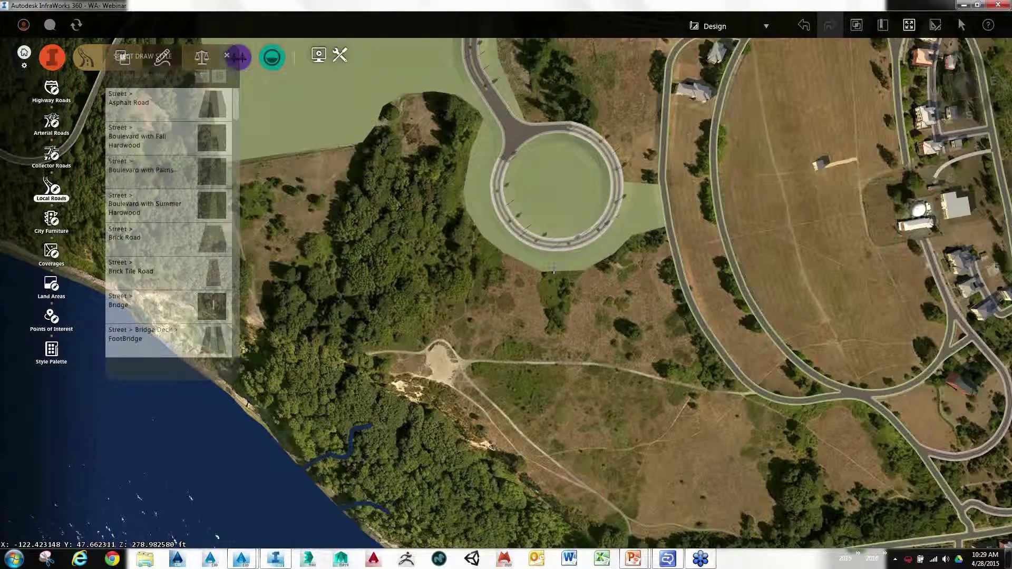
{"action": "left_click", "coordinate": [553, 270]}
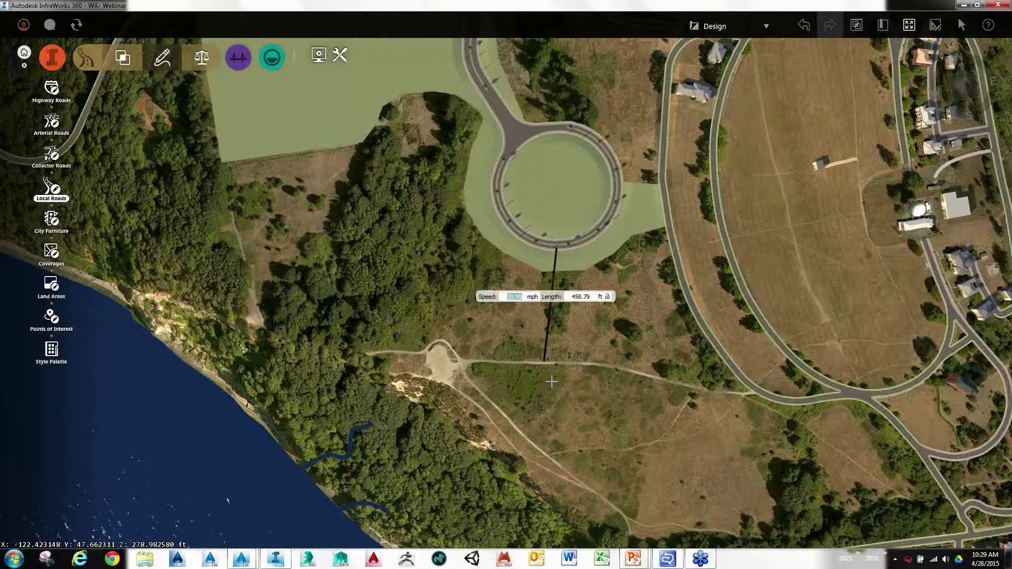
{"action": "left_click", "coordinate": [551, 381]}
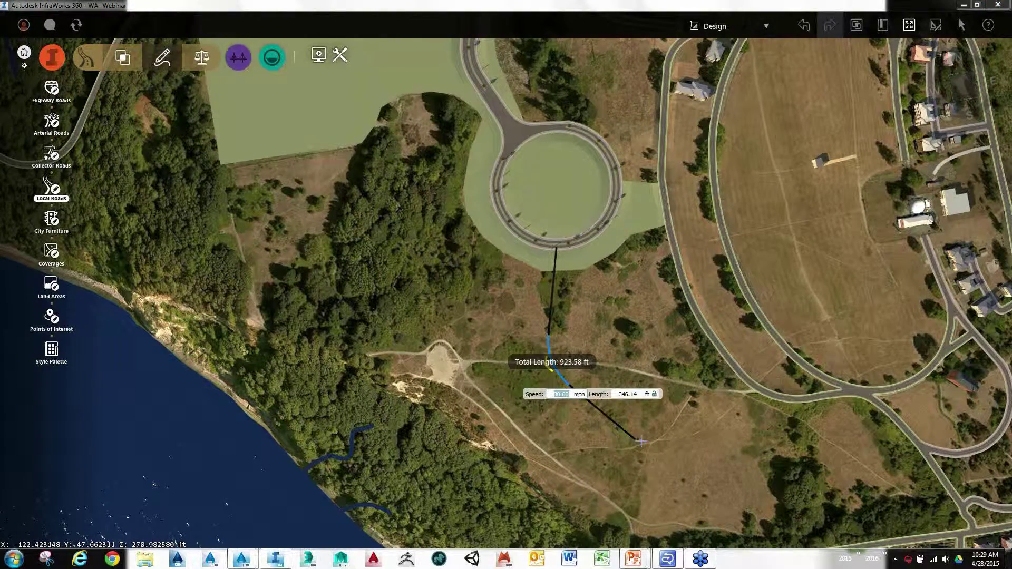
{"action": "left_click", "coordinate": [641, 440]}
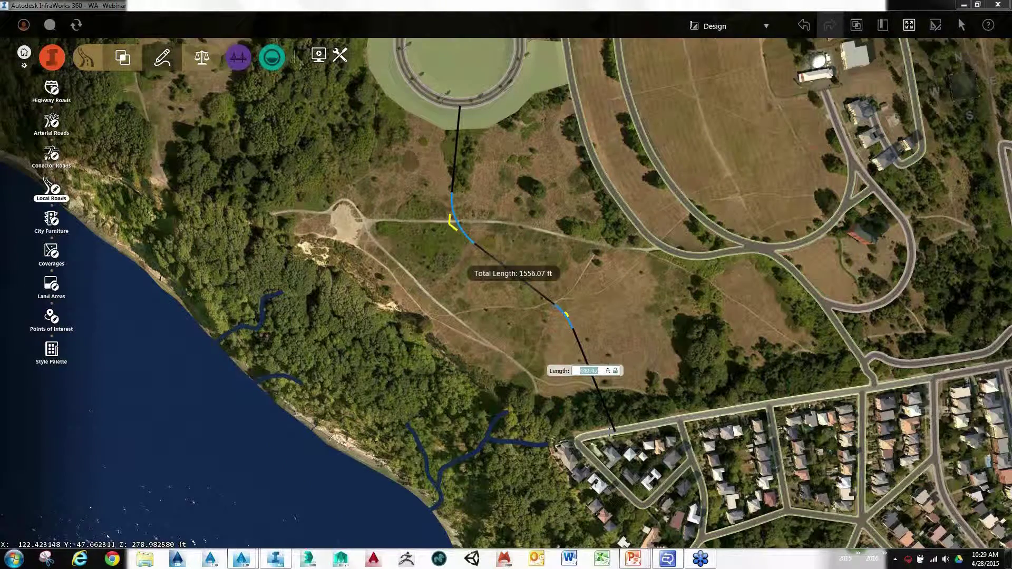
{"action": "double_click", "coordinate": [612, 432]}
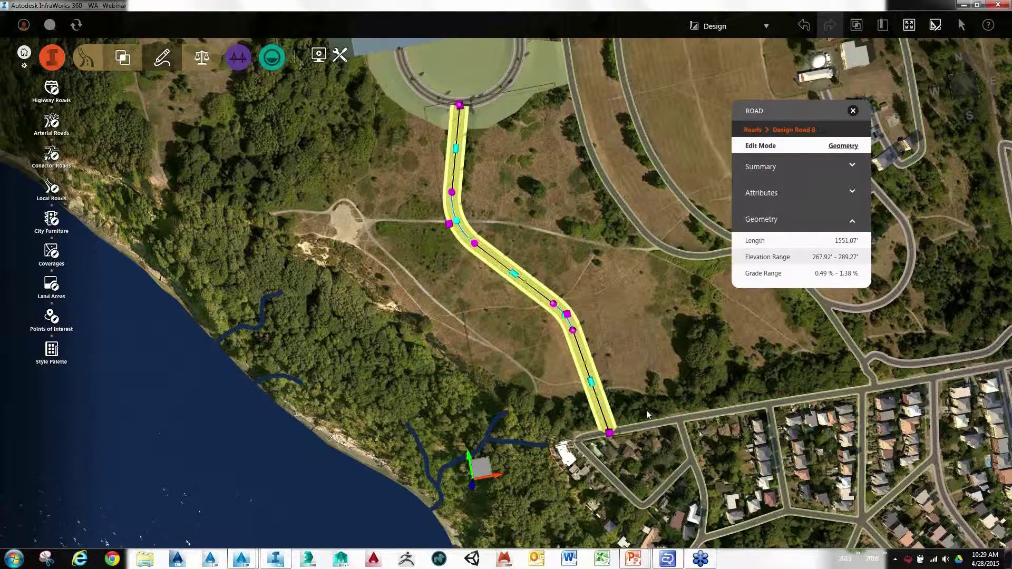
Extend the new local road's north end onto the circular road's centerline to form an intersection, and clear the selection
{"action": "left_click", "coordinate": [676, 406]}
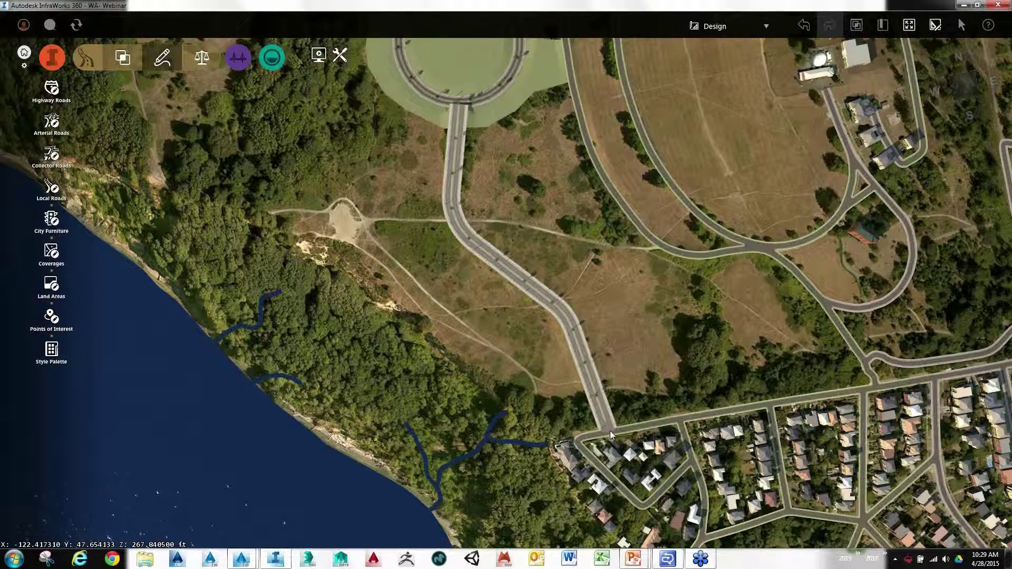
{"action": "scroll", "coordinate": [609, 431], "scroll_direction": "up", "scroll_amount": 2}
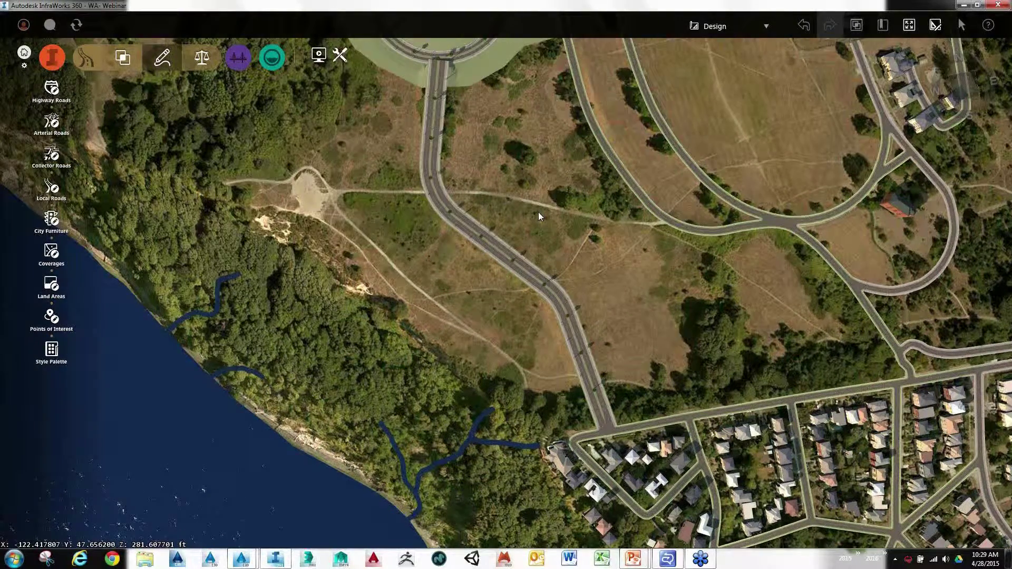
{"action": "middle_click_drag", "start_coordinate": [436, 51], "coordinate": [471, 220]}
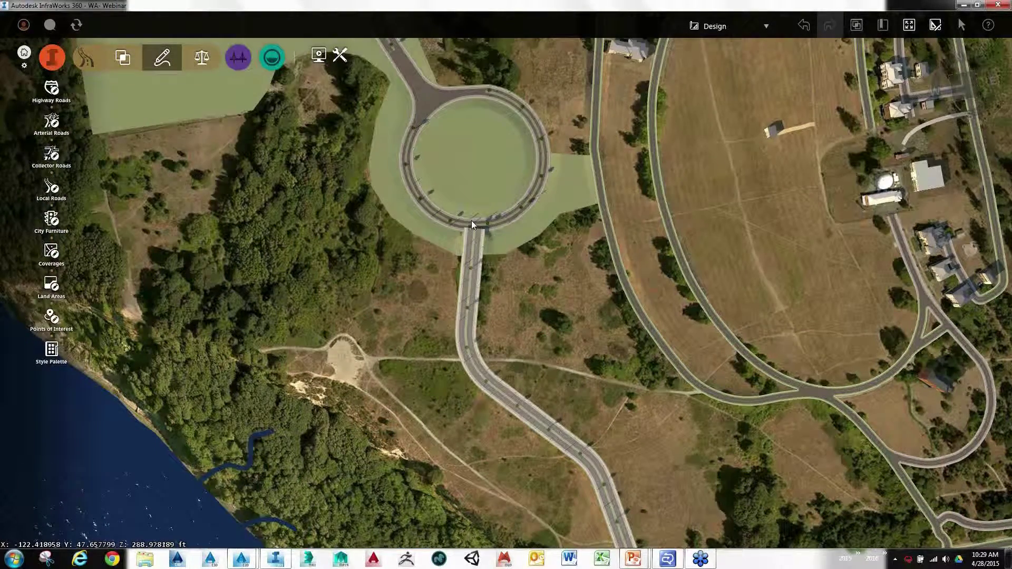
{"action": "left_click", "coordinate": [471, 220]}
{"action": "scroll", "coordinate": [472, 220], "scroll_direction": "up", "scroll_amount": 10}
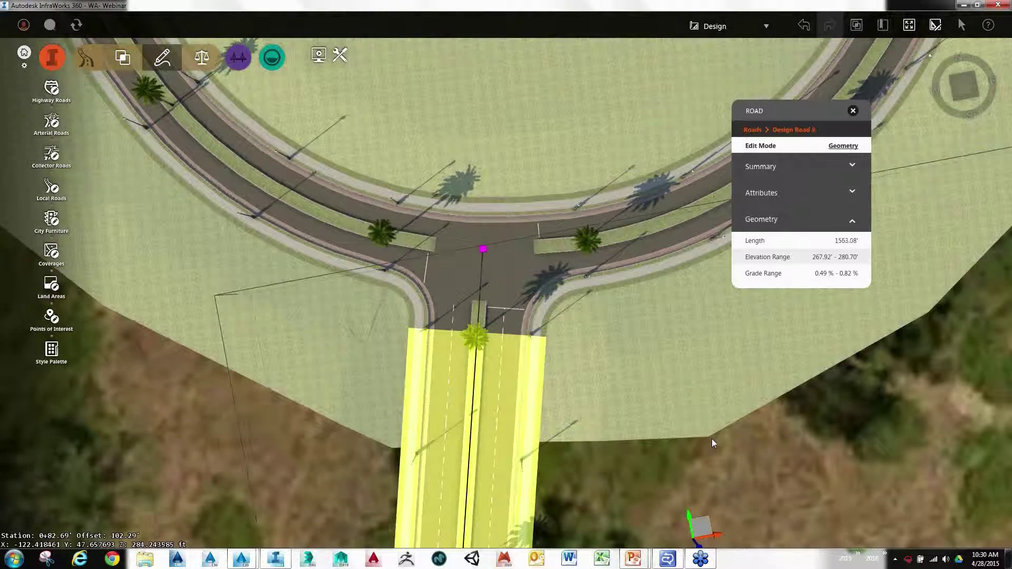
{"action": "double_click", "coordinate": [712, 439]}
Select the new local road between the circular road and the residential street, and show it from a tilted angle
{"action": "scroll", "coordinate": [561, 254], "scroll_direction": "down", "scroll_amount": 1}
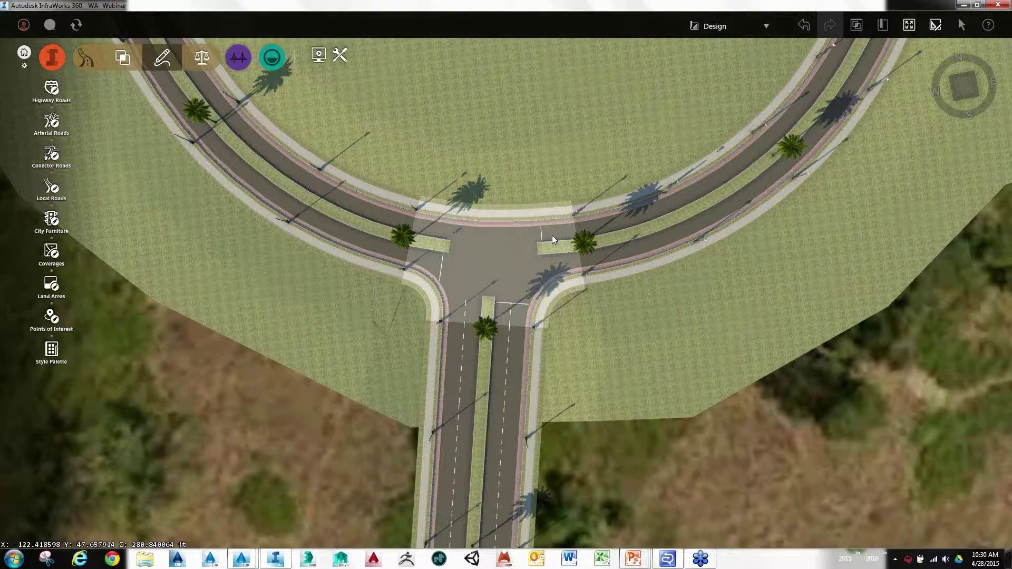
{"action": "scroll", "coordinate": [571, 312], "scroll_direction": "down", "scroll_amount": 3}
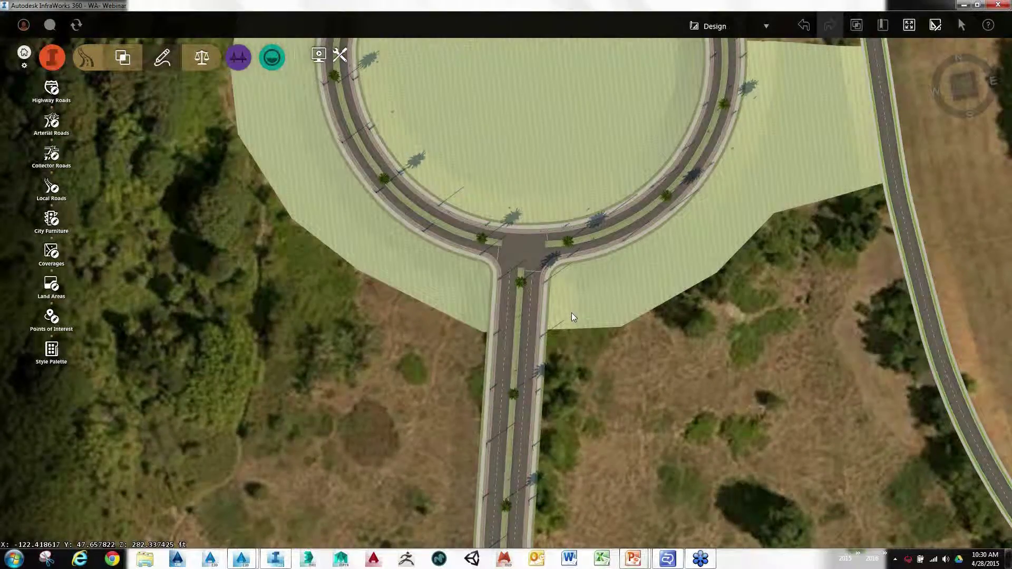
{"action": "scroll", "coordinate": [587, 359], "scroll_direction": "down", "scroll_amount": 3}
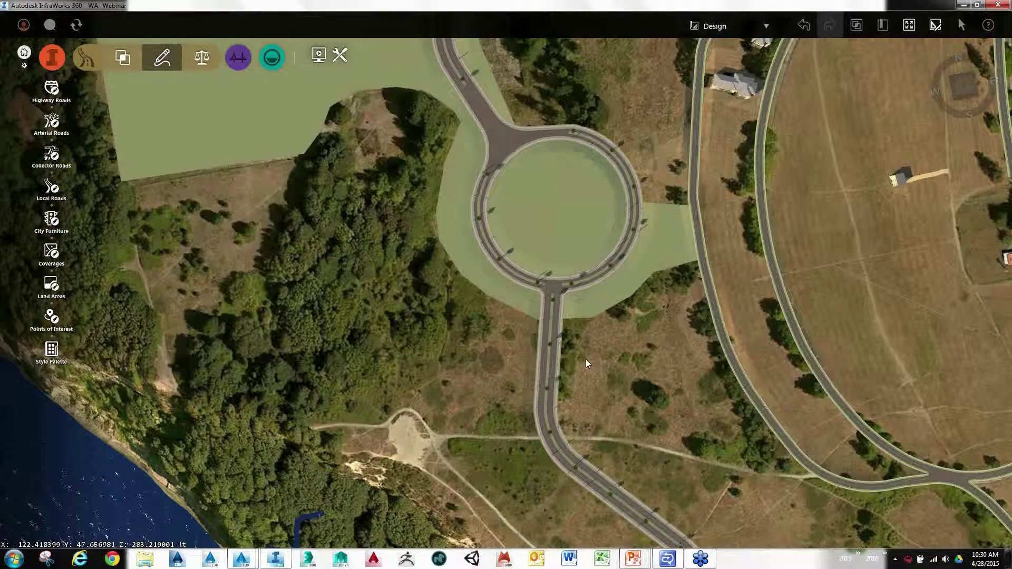
{"action": "left_click_drag", "start_coordinate": [586, 359], "coordinate": [502, 255]}
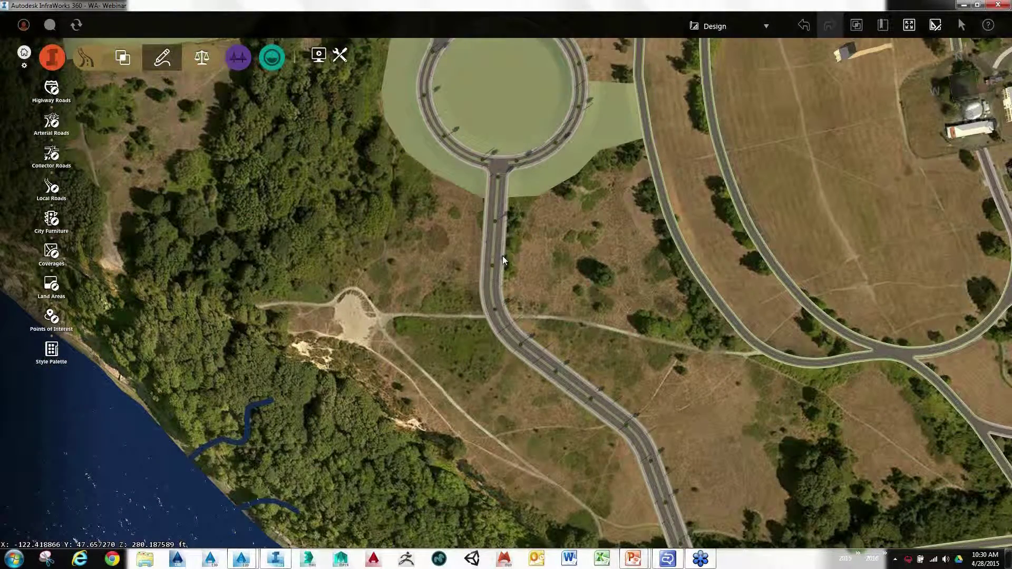
{"action": "left_click", "coordinate": [502, 255]}
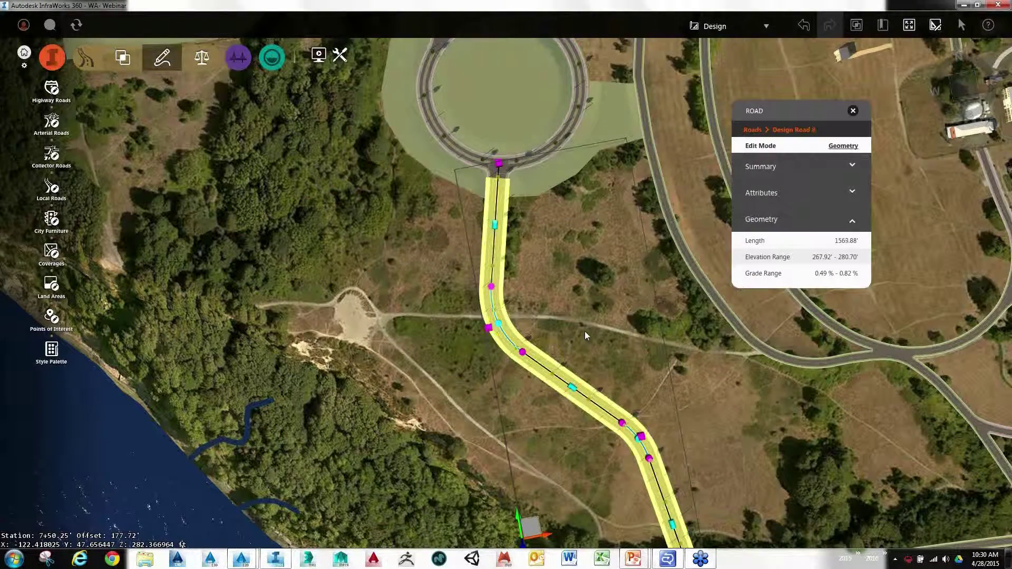
{"action": "left_click_drag", "start_coordinate": [585, 332], "coordinate": [599, 232]}
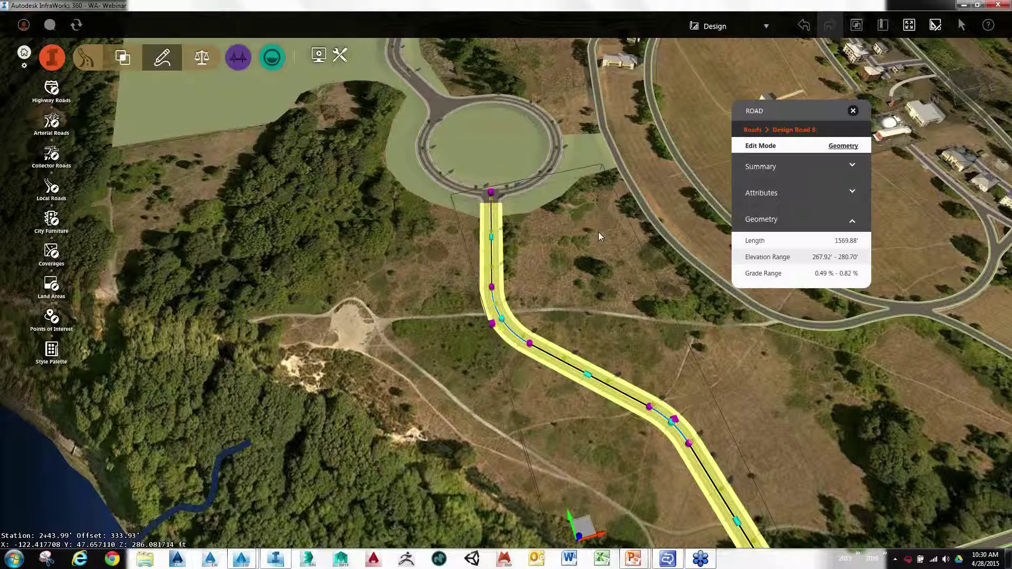